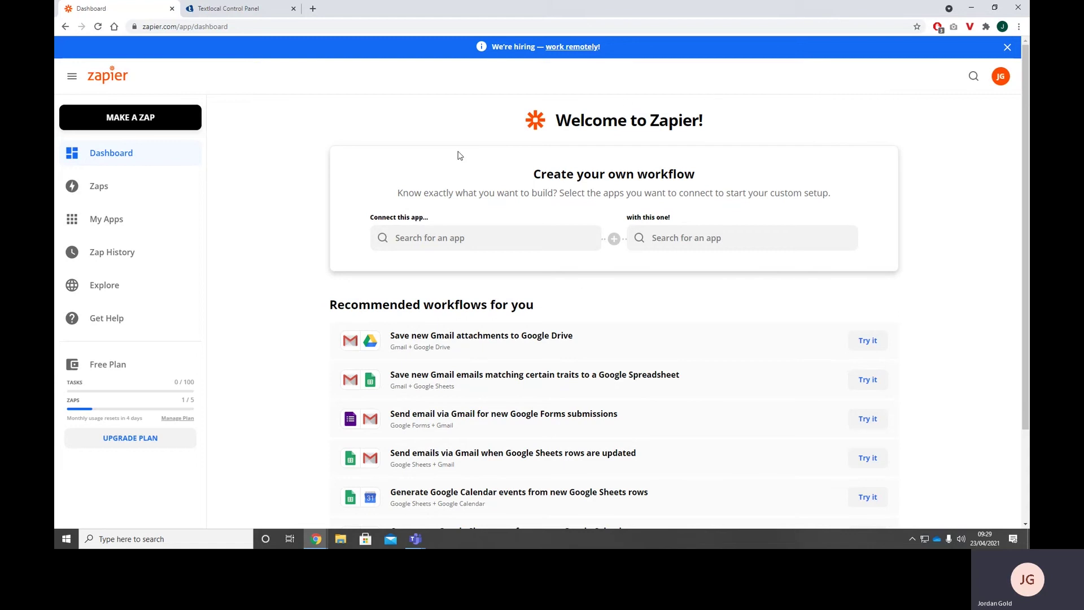
Step: Pick Google Calendar as the trigger app and Textlocal as the app to connect
click(533, 244)
text(google calendar)
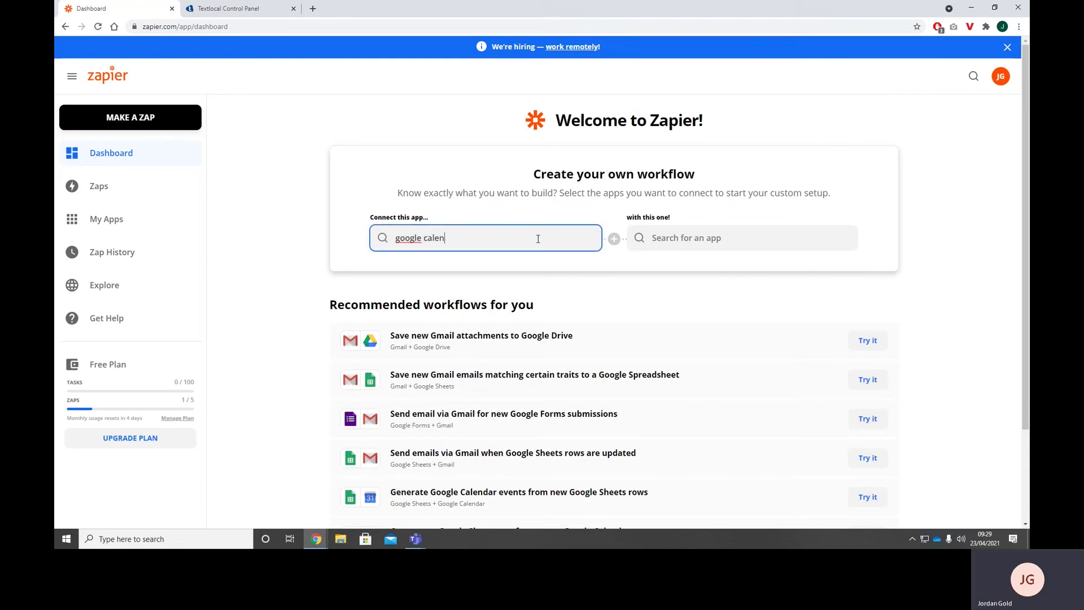
click(534, 268)
click(729, 251)
text(textlocal)
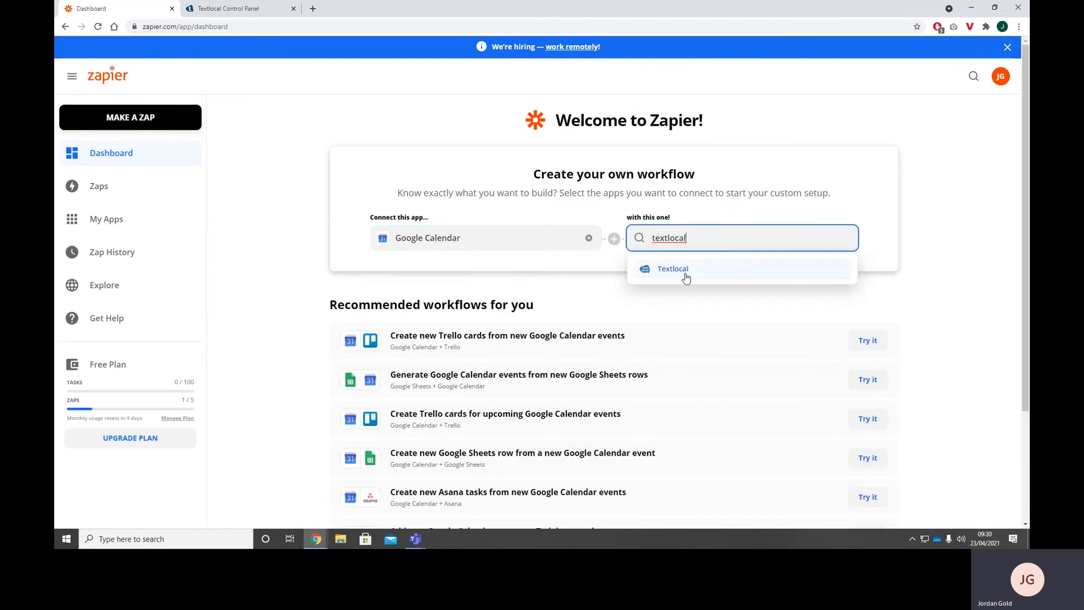
click(686, 276)
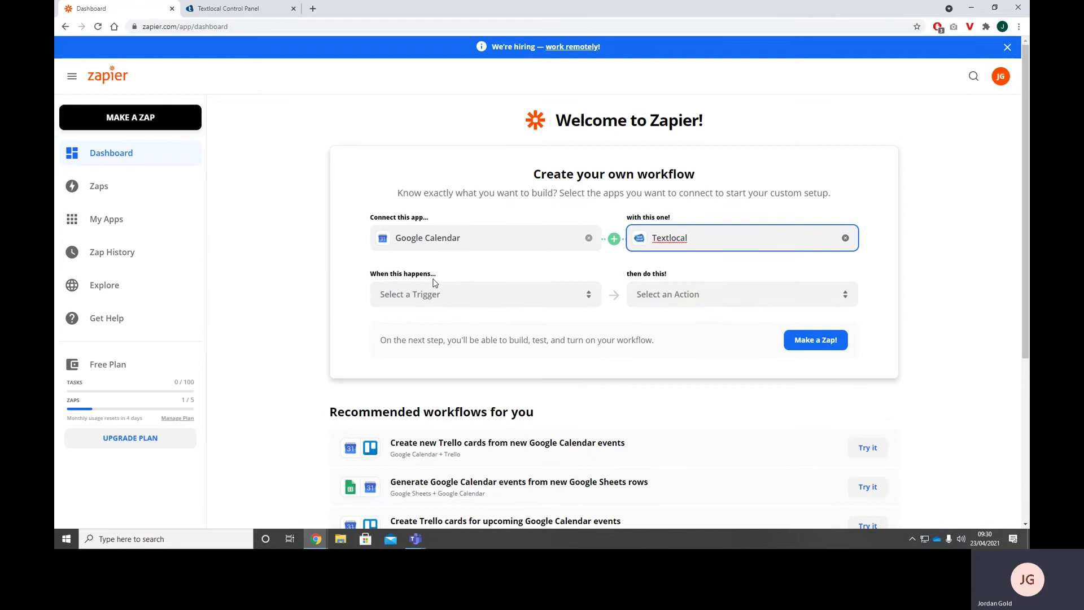
Step: Pair the New or Updated Event trigger with Textlocal's Send SMS action and start the Zap
click(394, 297)
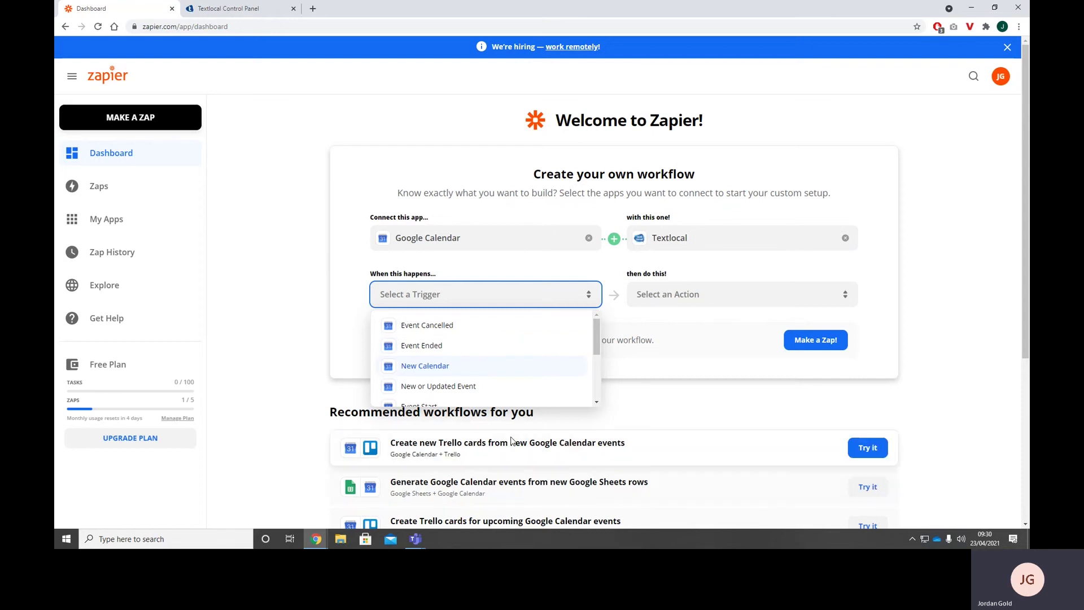
scroll(465, 368, down, 2)
scroll(465, 368, up, 1)
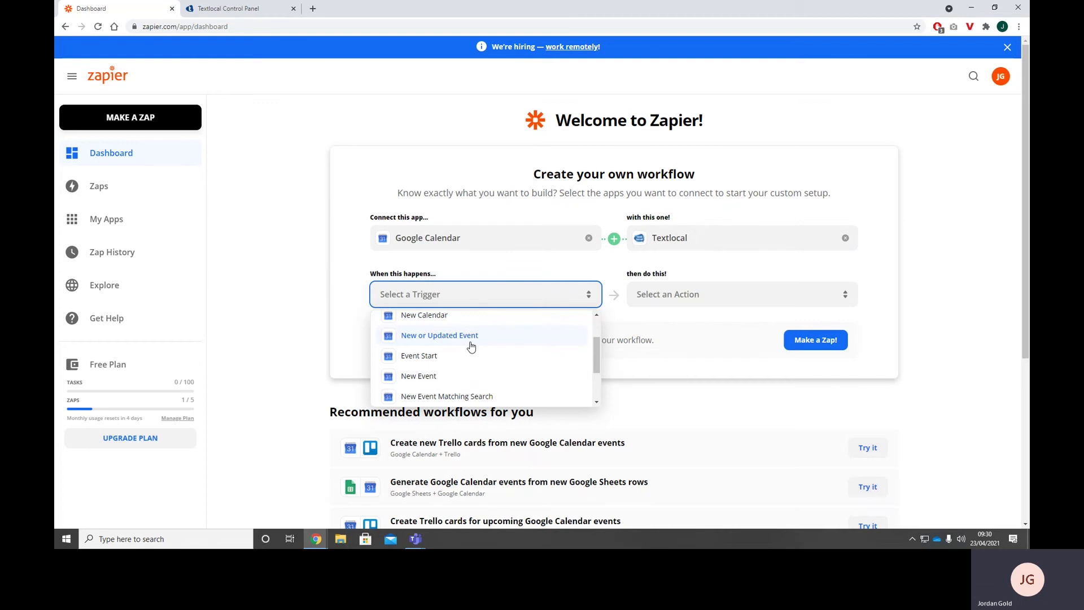
click(470, 339)
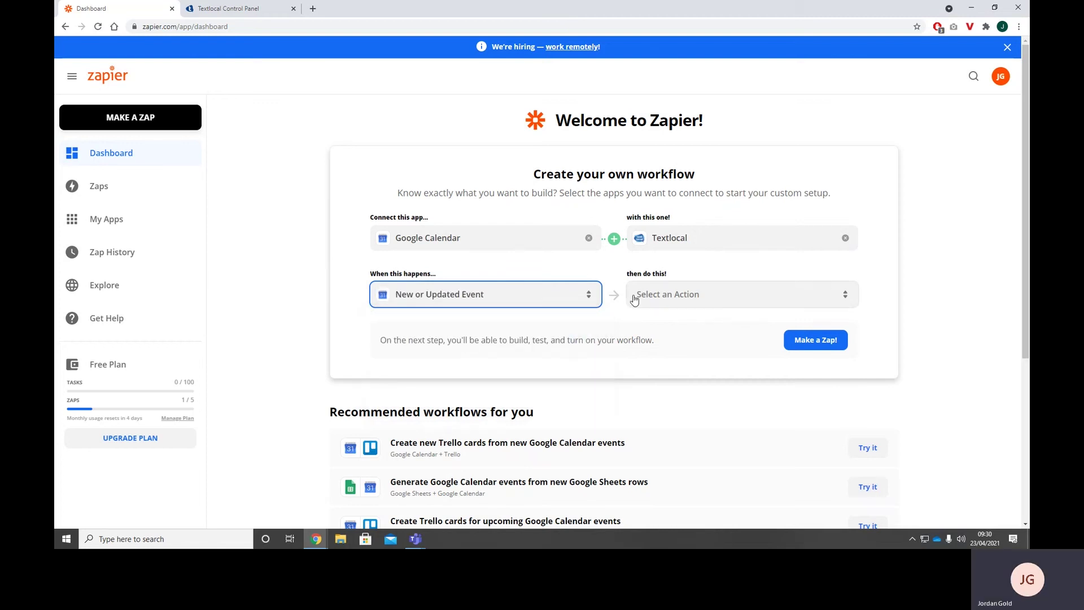
click(659, 304)
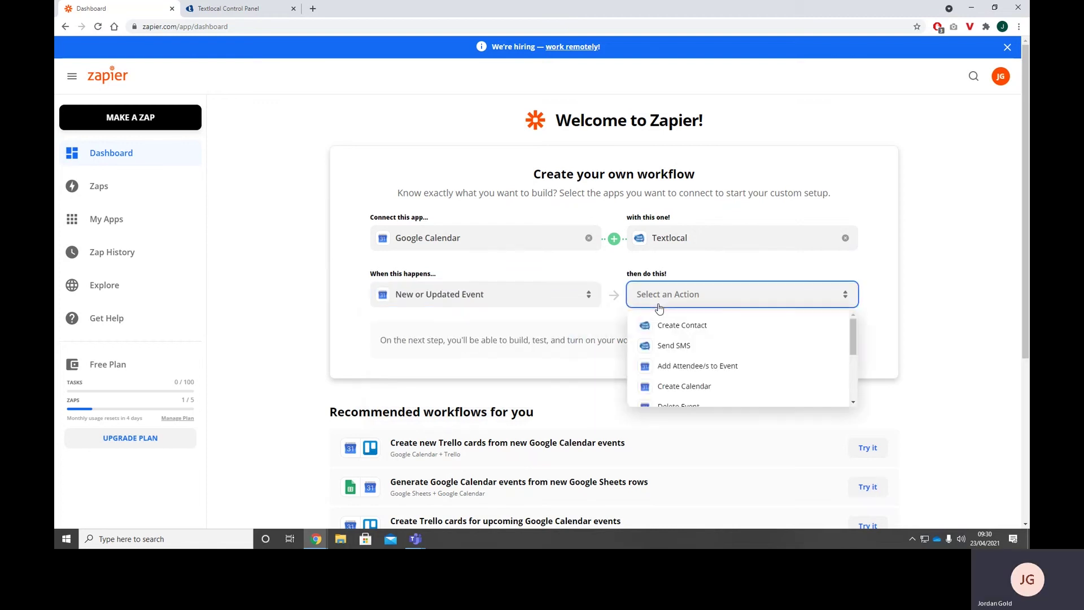
click(682, 345)
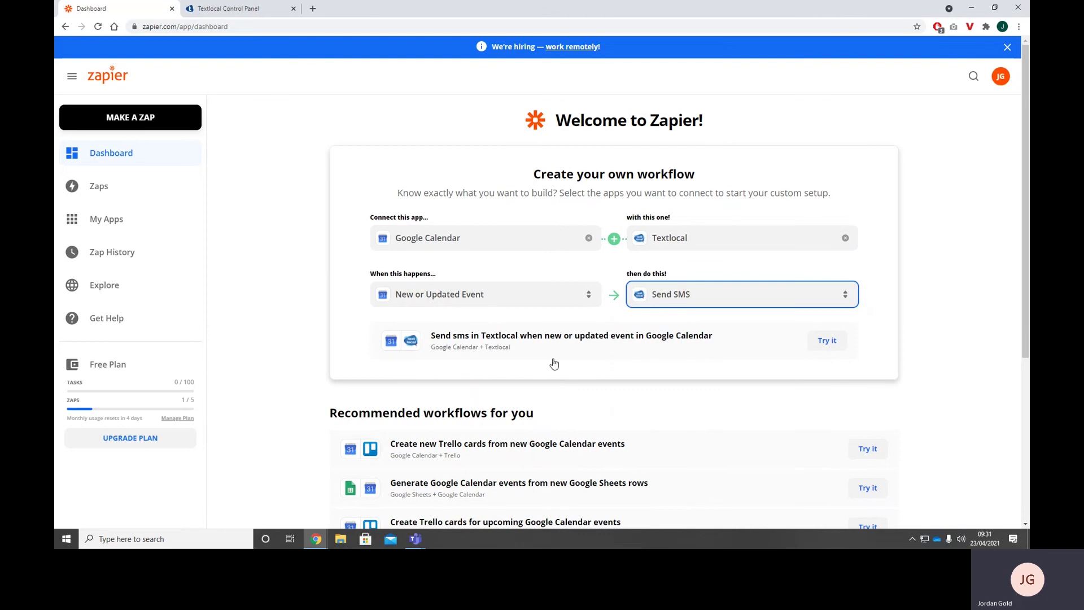
click(827, 341)
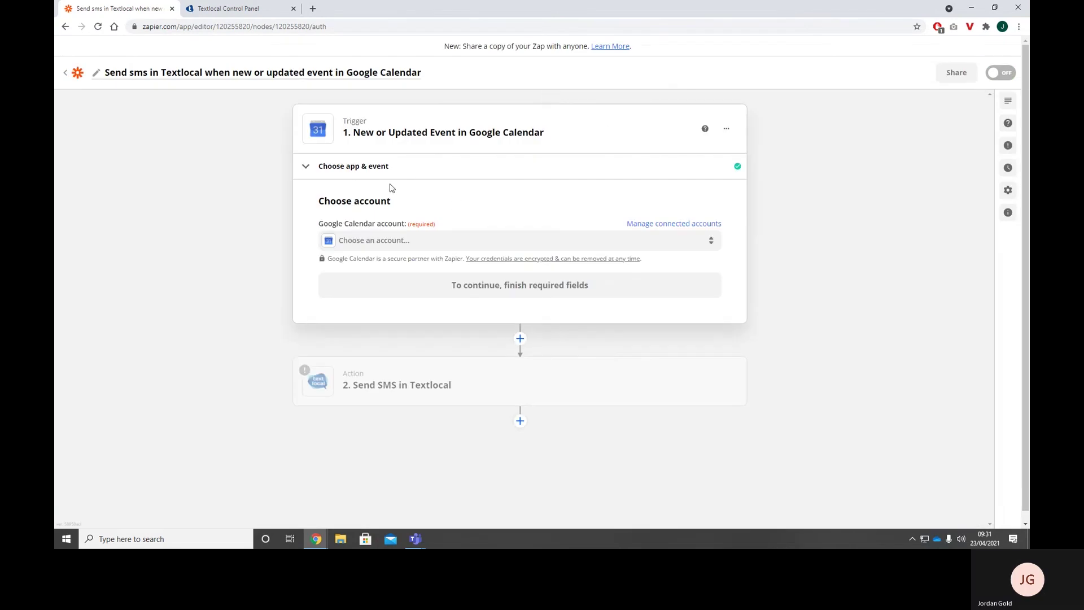
Step: Use the connected Google Calendar account and watch the Work Schedule calendar
click(384, 247)
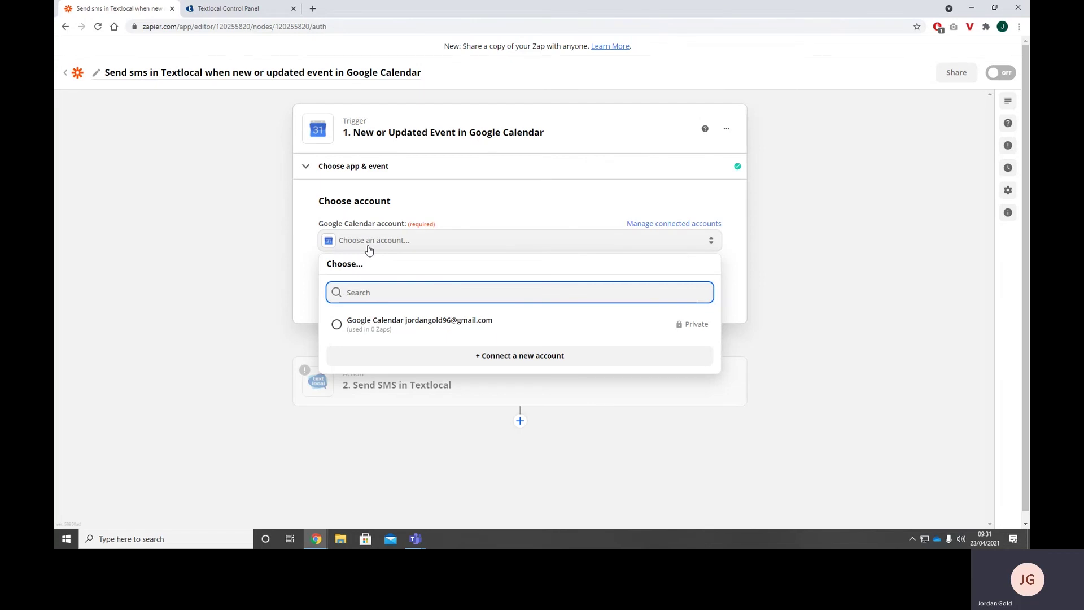
click(430, 325)
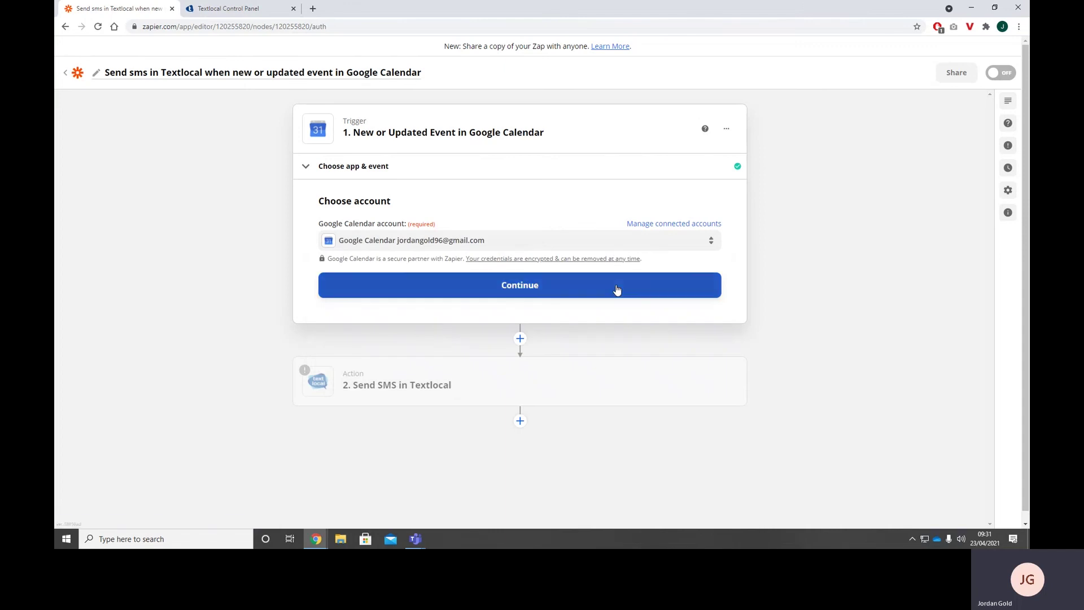
click(617, 290)
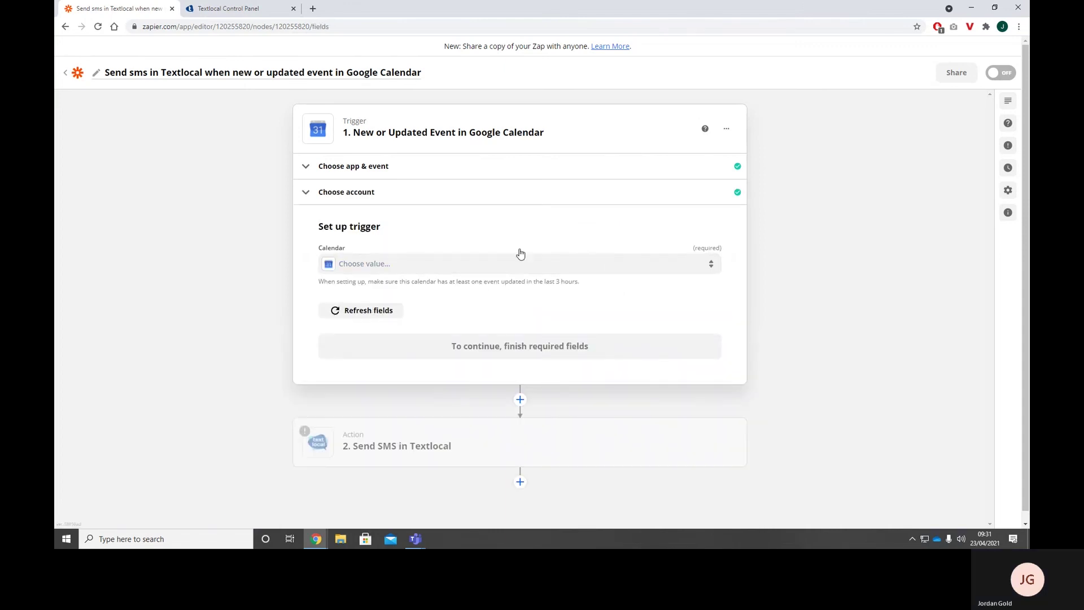
click(428, 265)
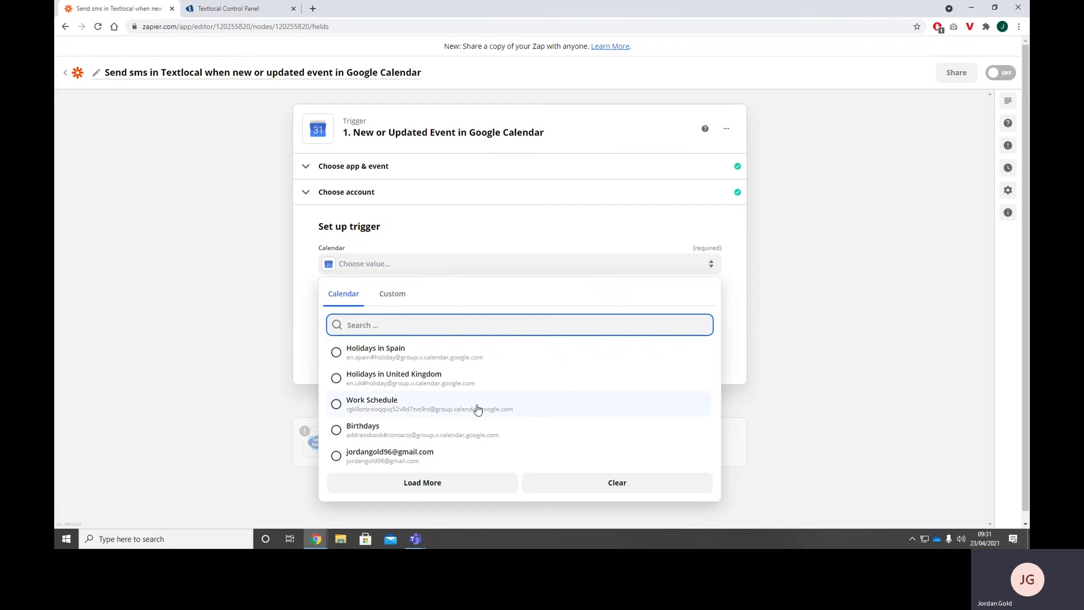
click(336, 407)
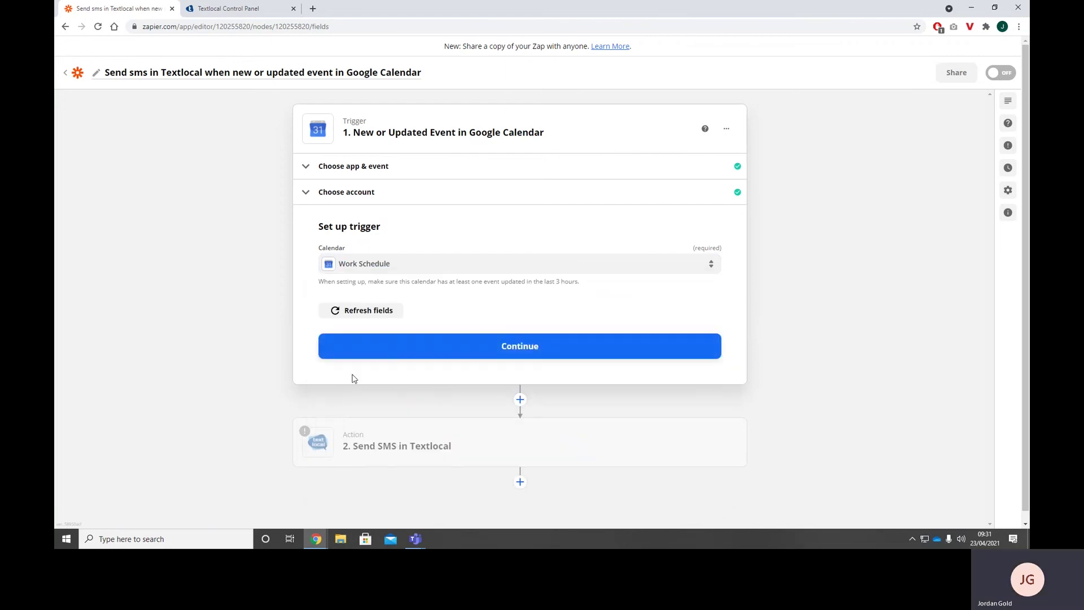
click(524, 351)
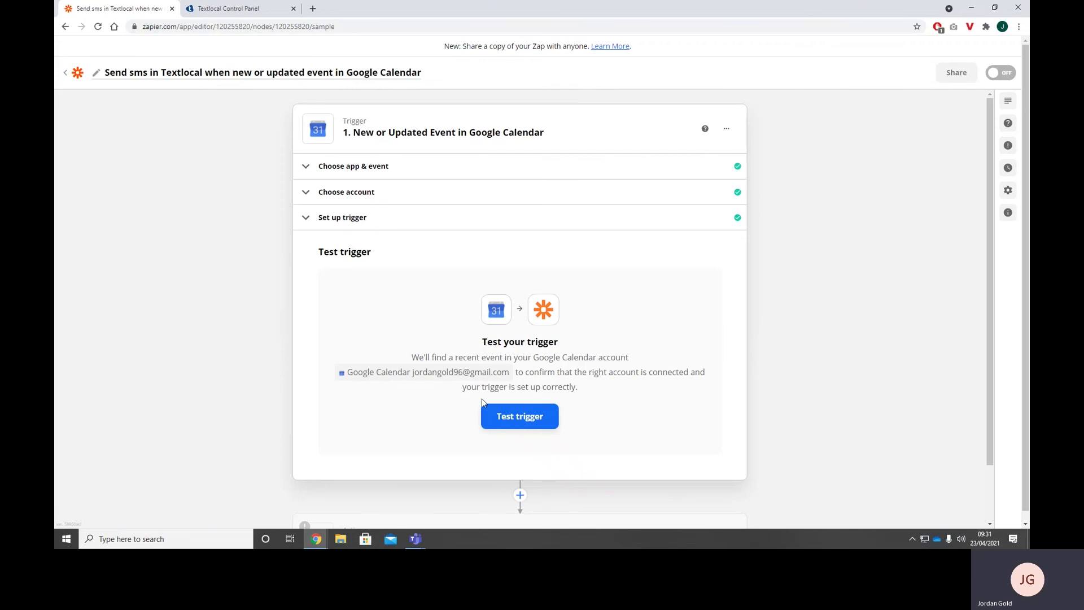
Step: Test the trigger and review the returned 'Textlocal test' event on Apr 25, 2021 at 09:00
click(496, 416)
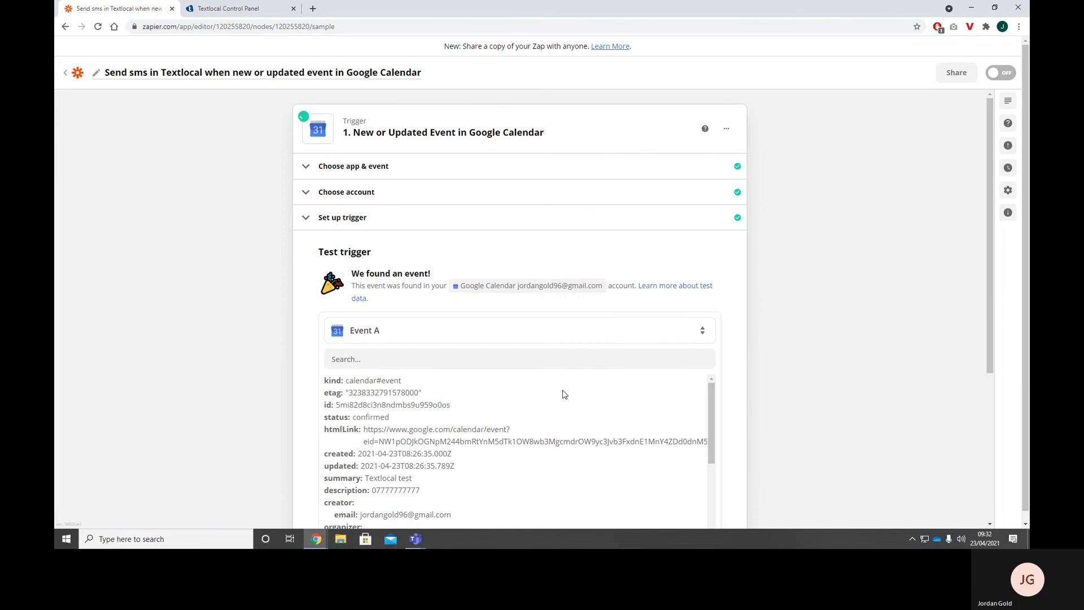
scroll(447, 401, down, 1)
scroll(409, 428, up, 1)
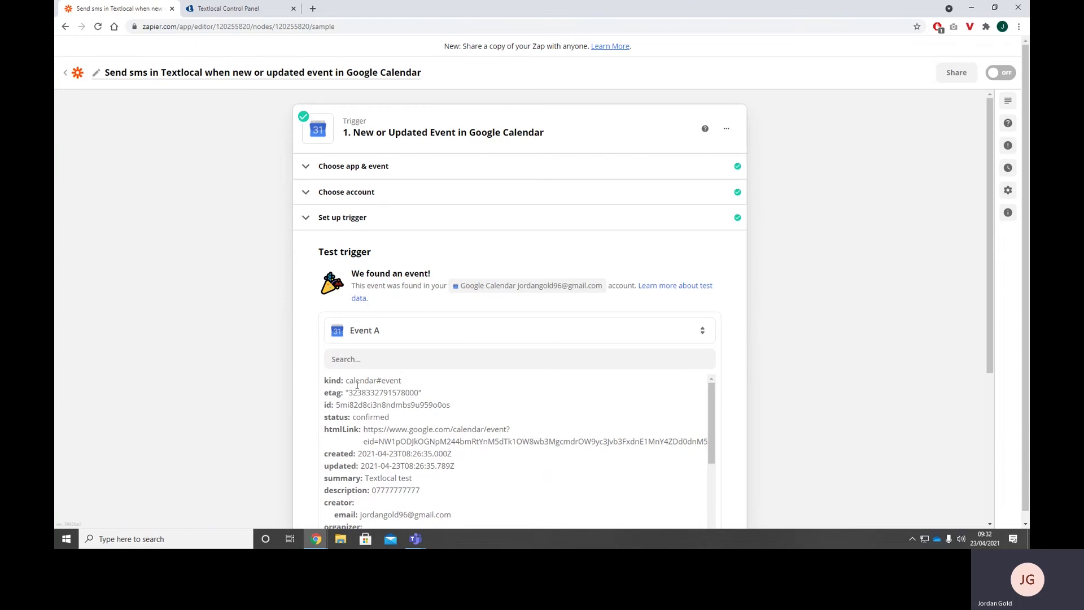
scroll(359, 390, down, 2)
scroll(358, 387, up, 2)
scroll(368, 403, down, 1)
scroll(367, 404, down, 1)
scroll(292, 359, down, 2)
scroll(339, 384, down, 1)
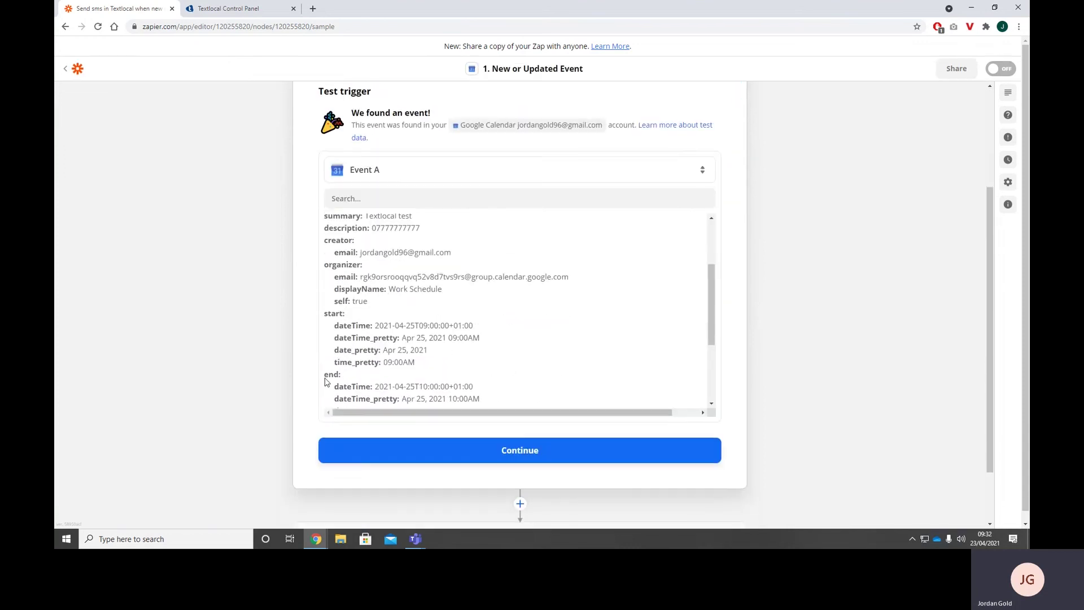
Step: Confirm Textlocal Send SMS as the action and begin connecting a new Textlocal account
click(536, 449)
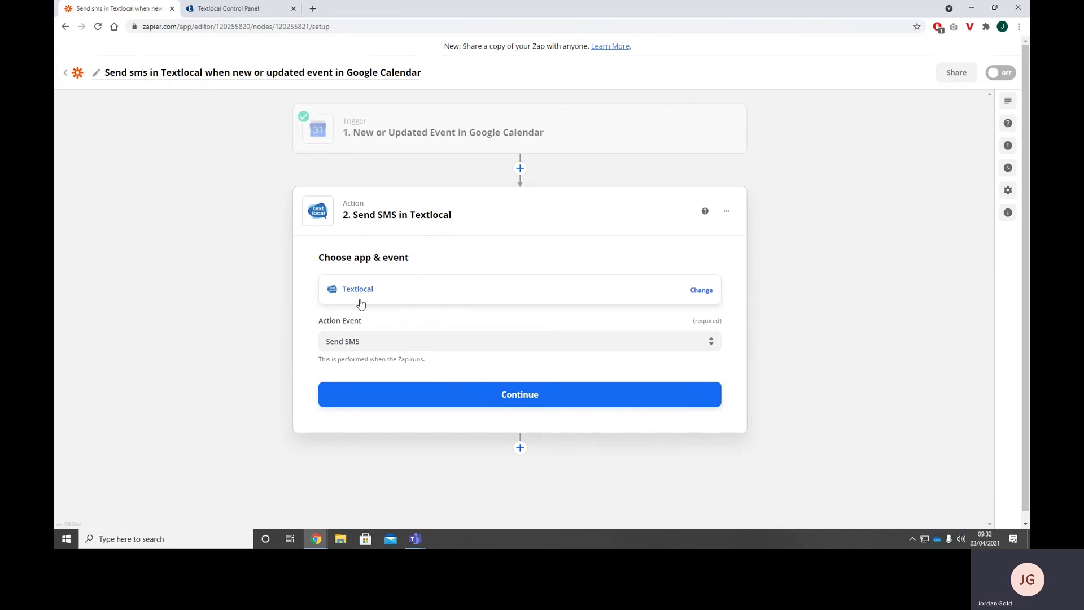
click(474, 390)
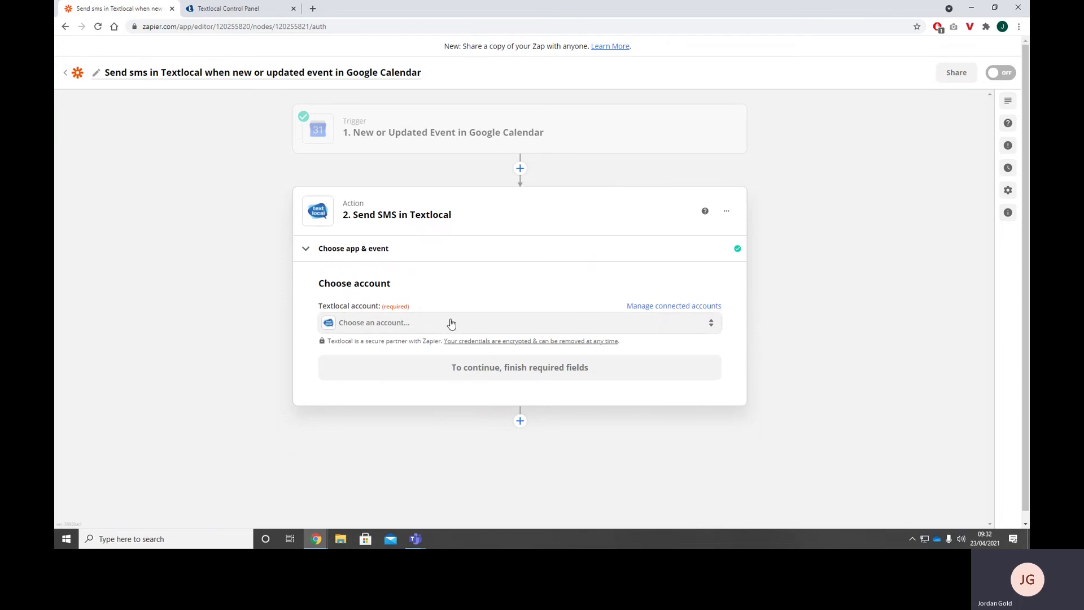
click(450, 324)
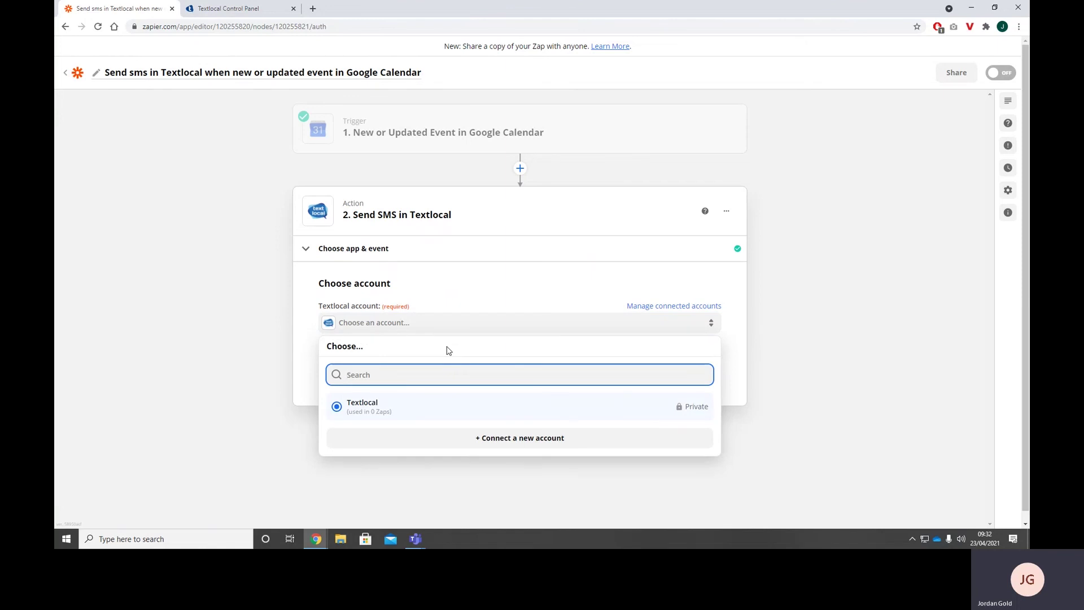
click(490, 439)
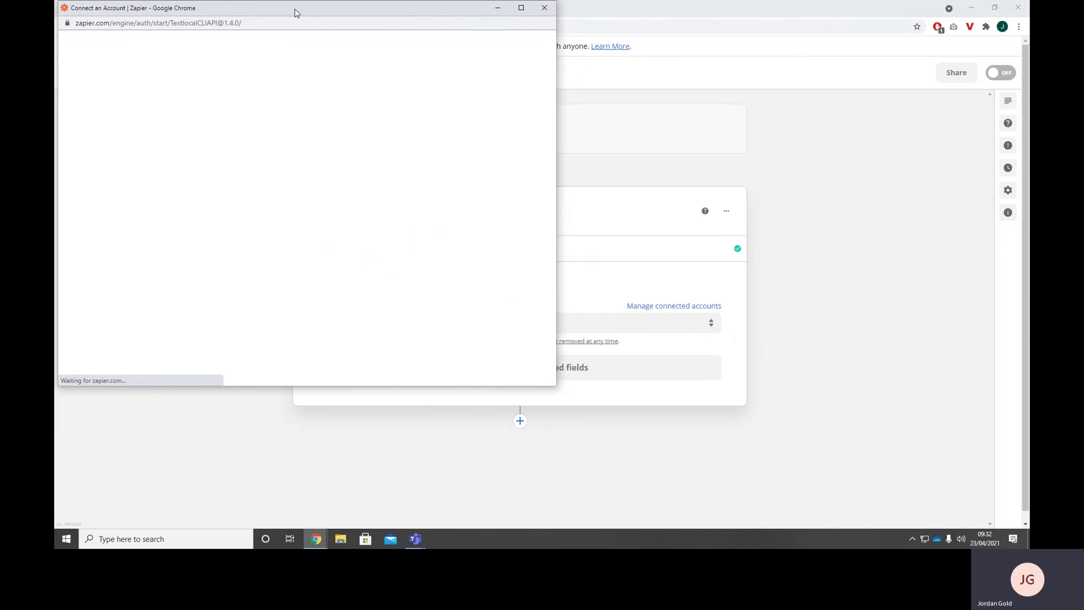
drag(302, 13, 477, 80)
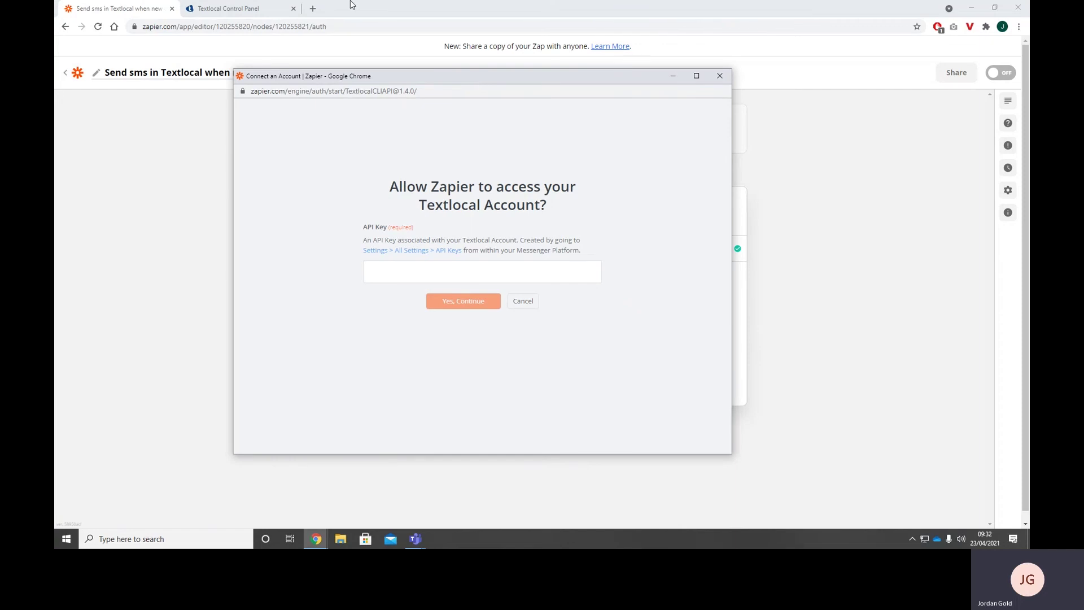
Step: Switch to the Textlocal Control Panel and reveal its Settings menu options
click(274, 4)
click(274, 4)
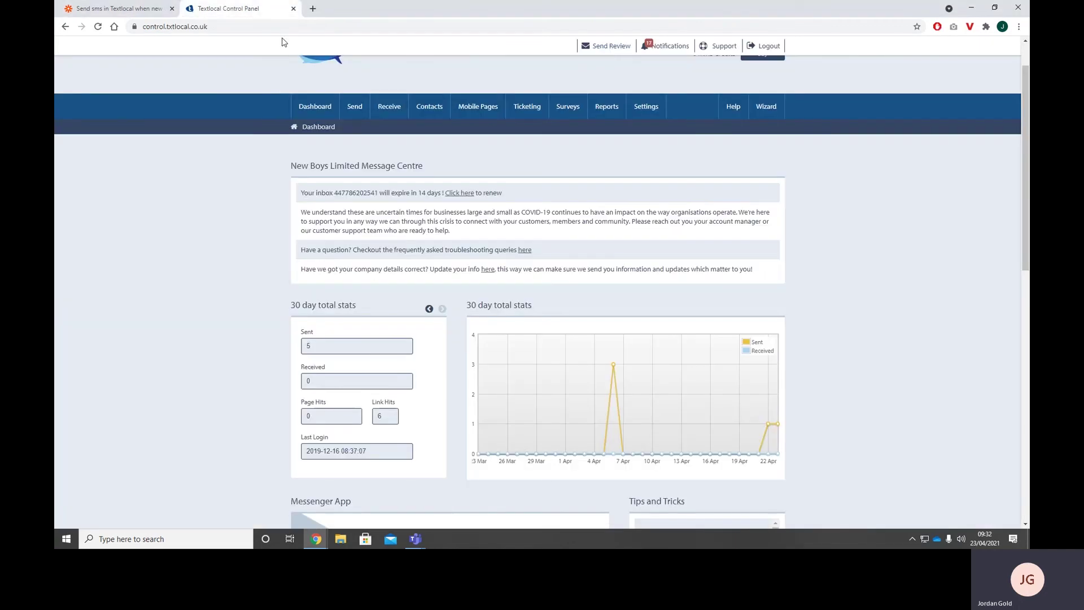
scroll(268, 152, up, 1)
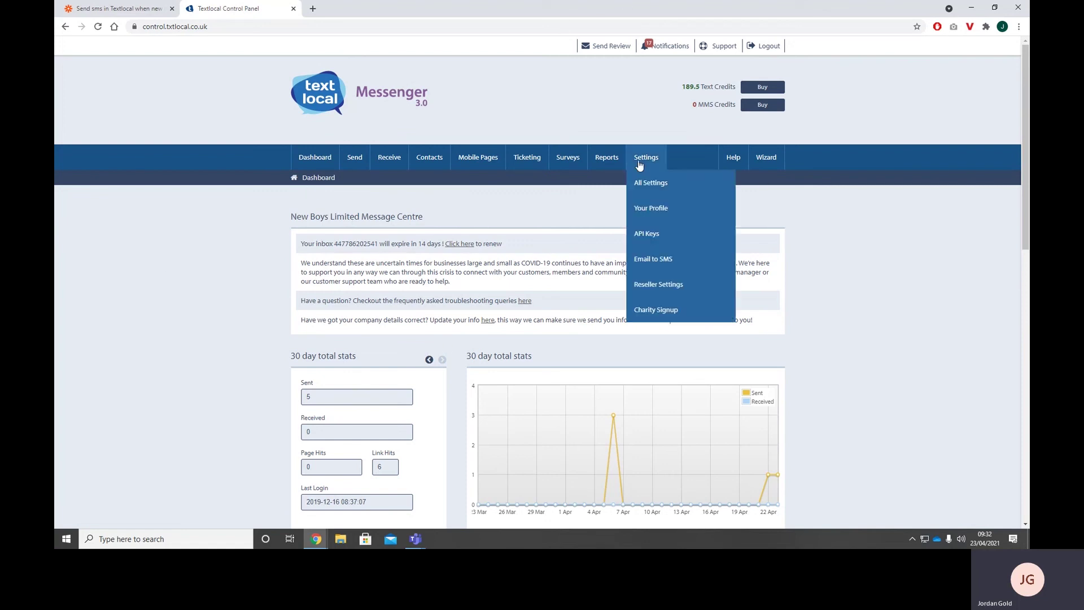
mouse_move(640, 162)
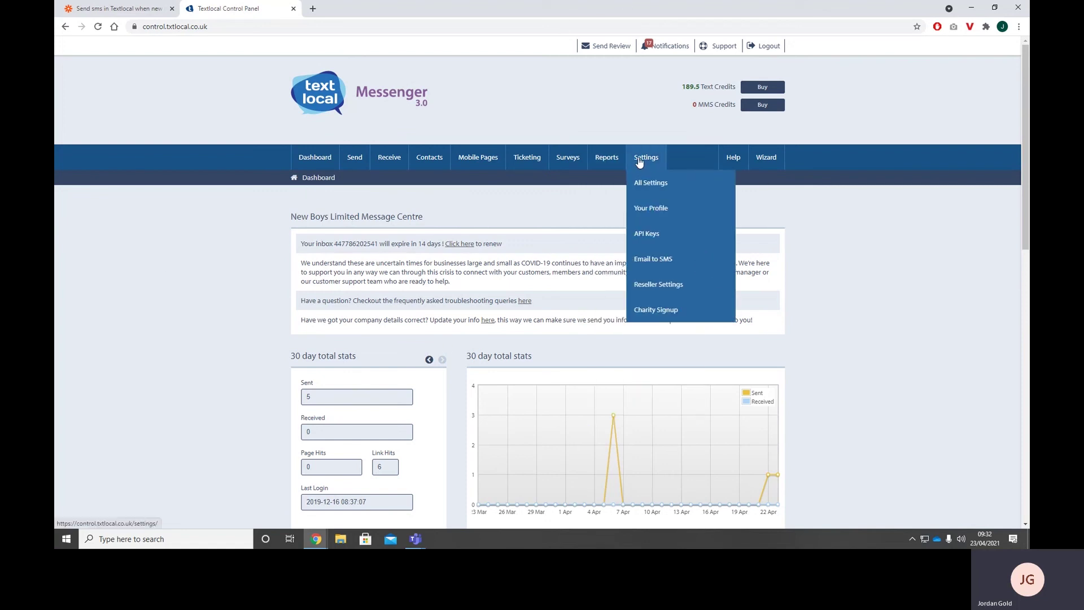
Step: Create and save a new Textlocal API key, then select it for copying
click(665, 228)
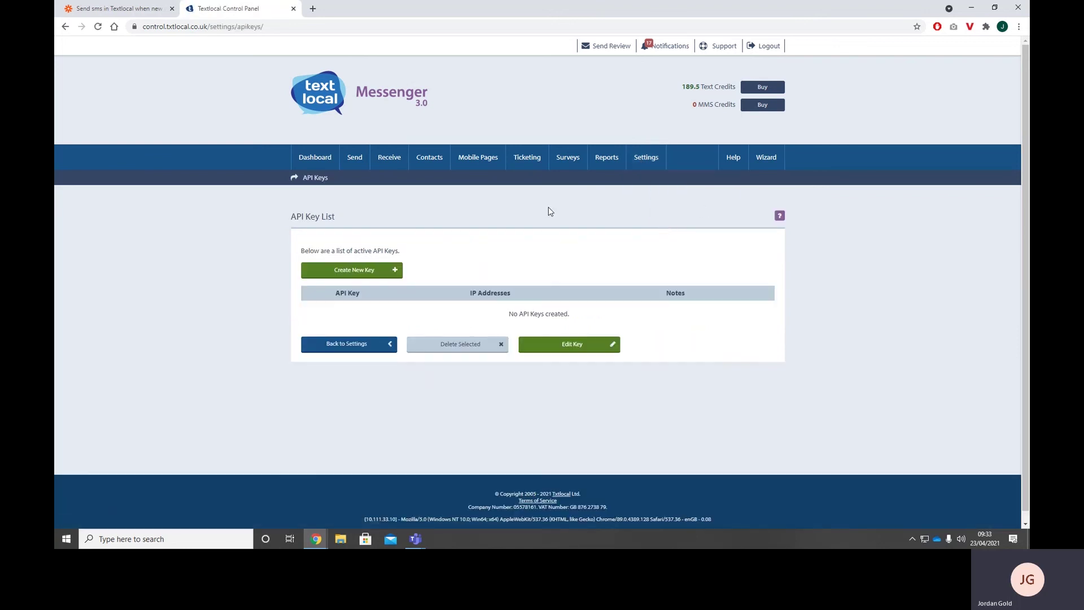
click(388, 277)
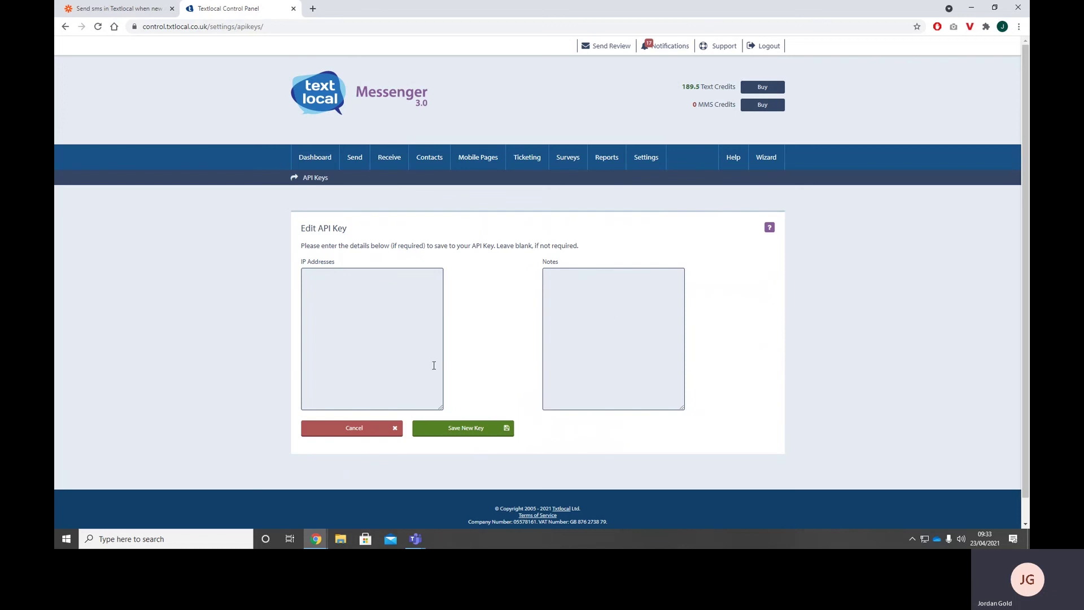
click(490, 432)
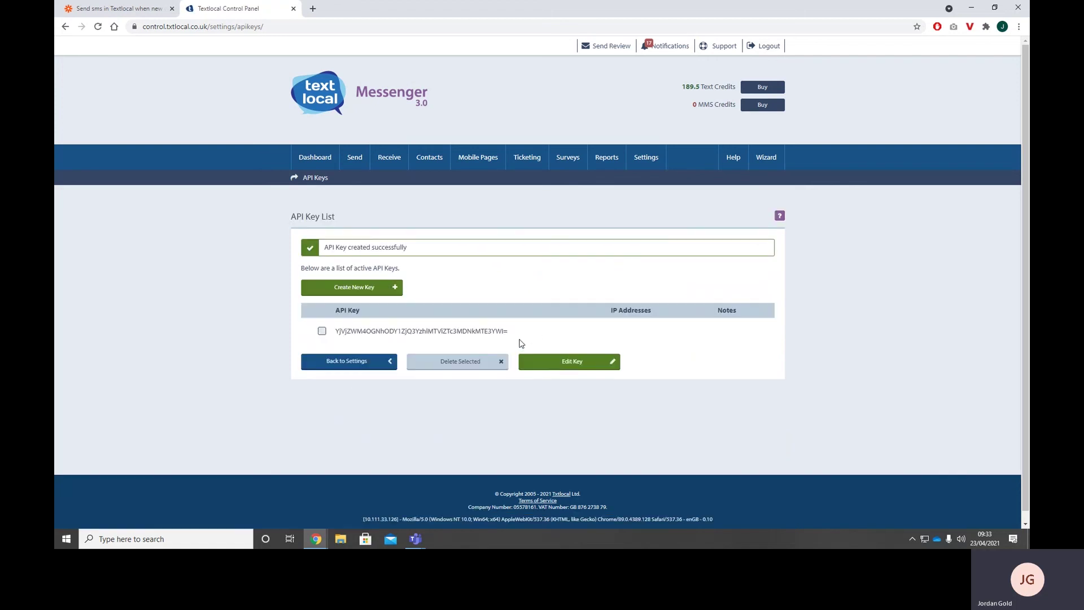
mouse_move(518, 335)
mouse_down()
mouse_move(338, 334)
mouse_move(464, 331)
mouse_move(514, 343)
mouse_up()
key(ctrl+c)
Step: Paste the API key into Zapier's connection window and continue with the Textlocal #2 account
mouse_move(319, 538)
click(401, 497)
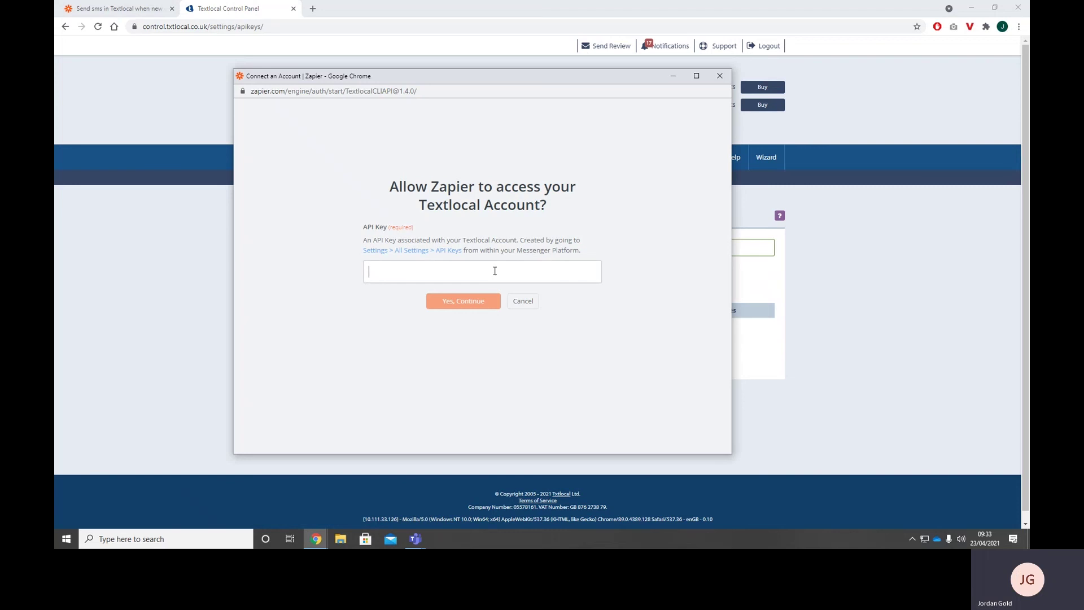
key(ctrl+v)
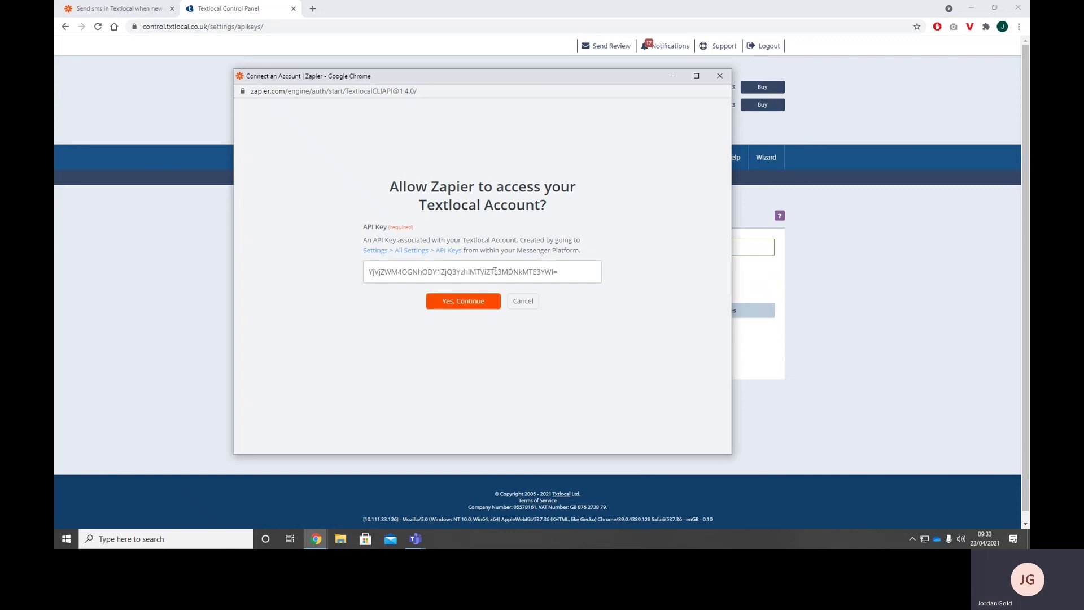
click(481, 307)
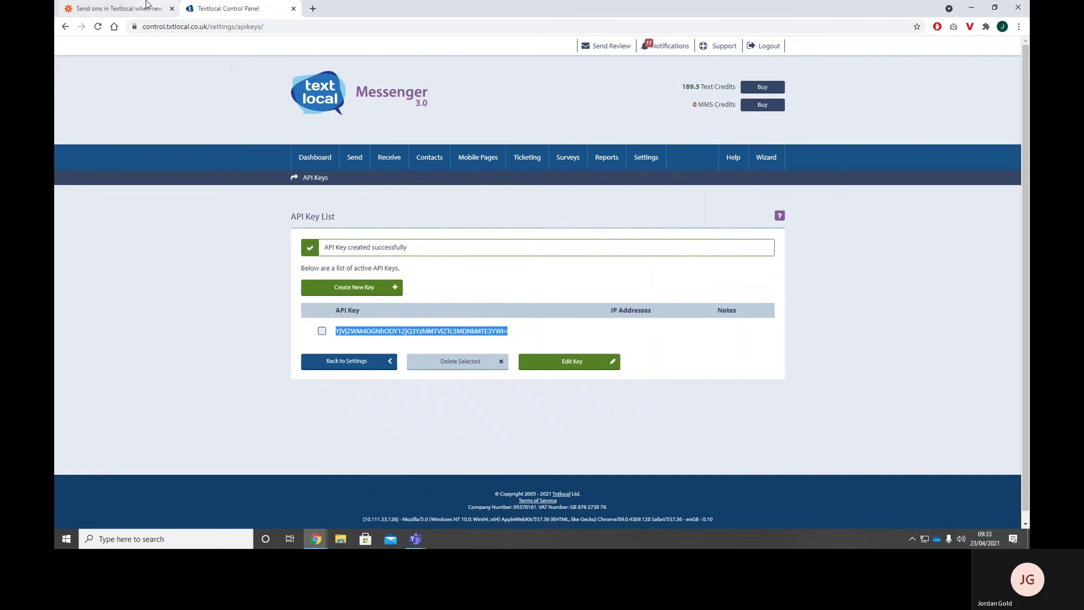
click(135, 8)
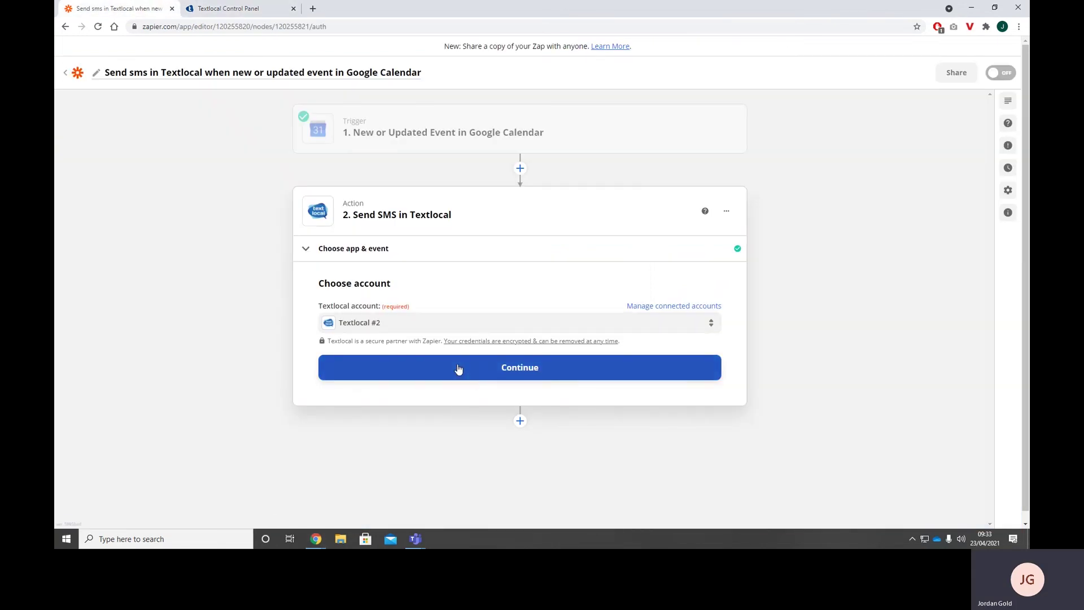
click(458, 369)
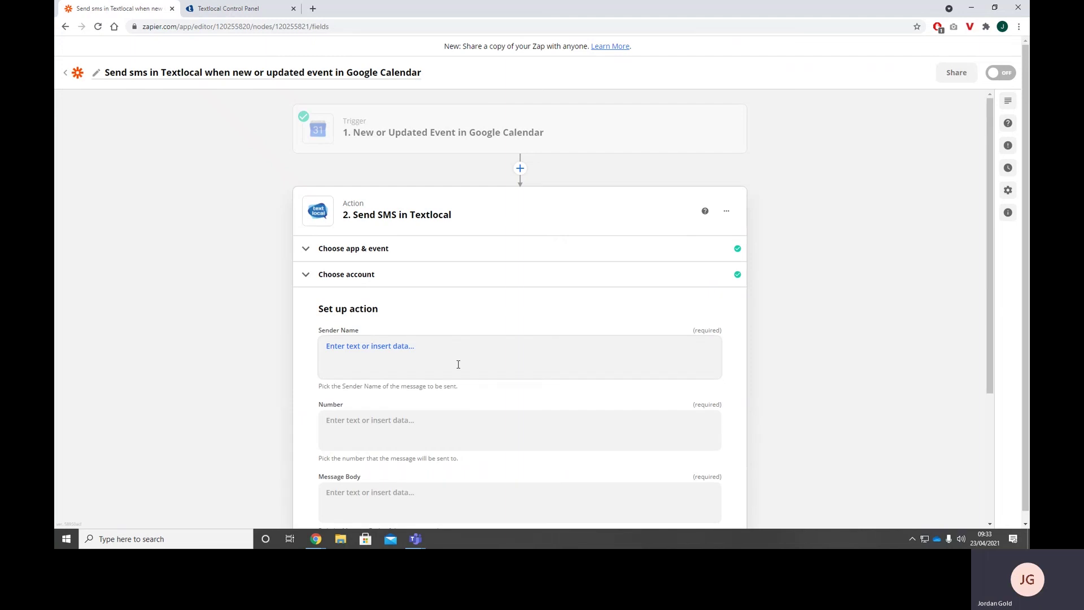
Step: Enter CLEANINGPRO as the SMS Sender Name
click(458, 365)
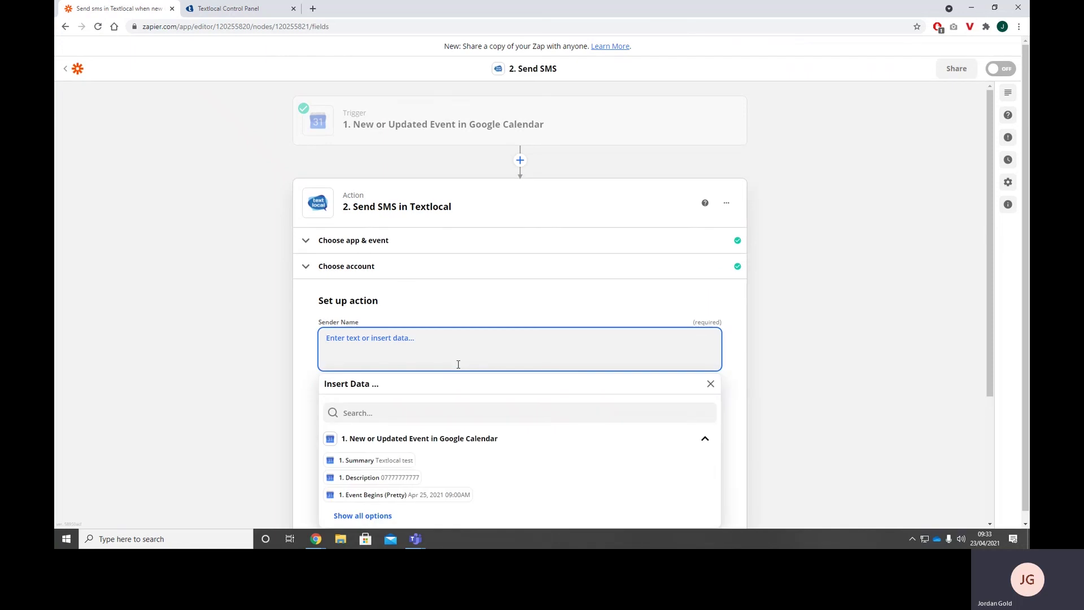
text(CLEANINGPRO)
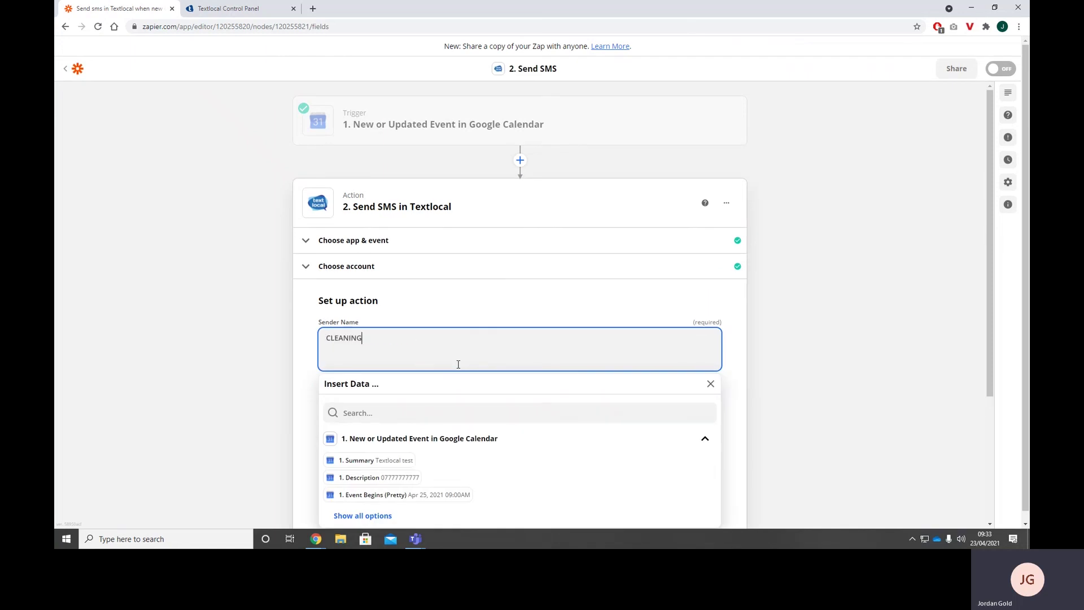
click(226, 329)
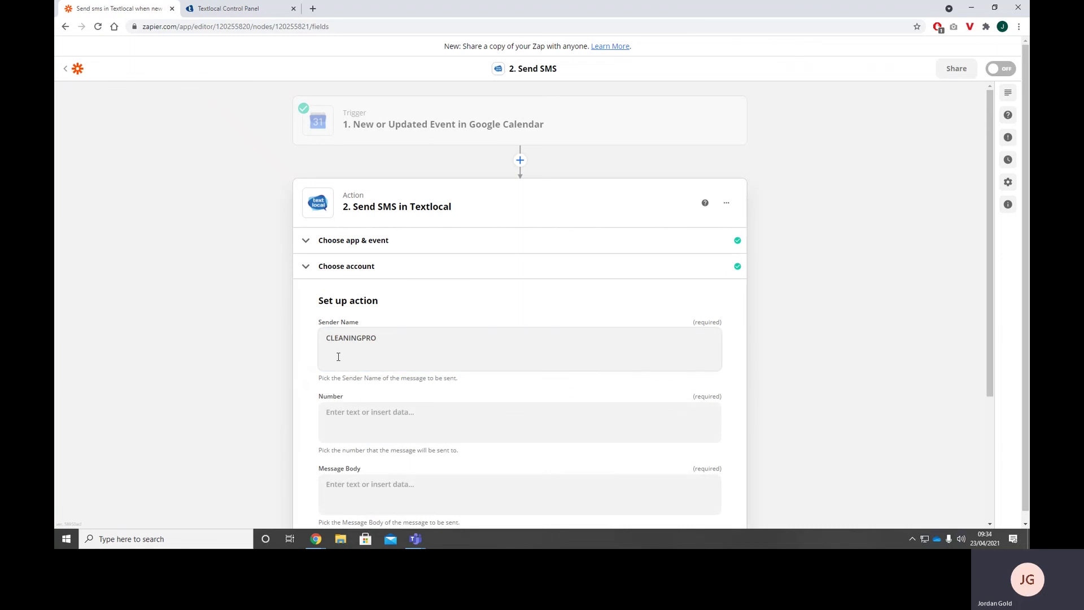
Step: Map the Number field to the calendar event's Description
click(376, 408)
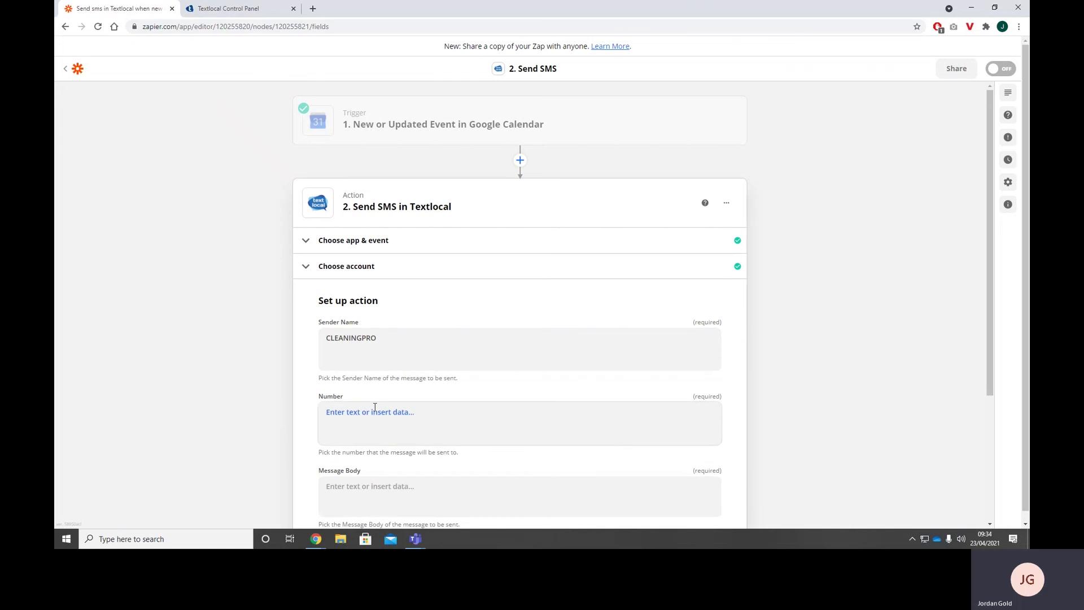
click(375, 408)
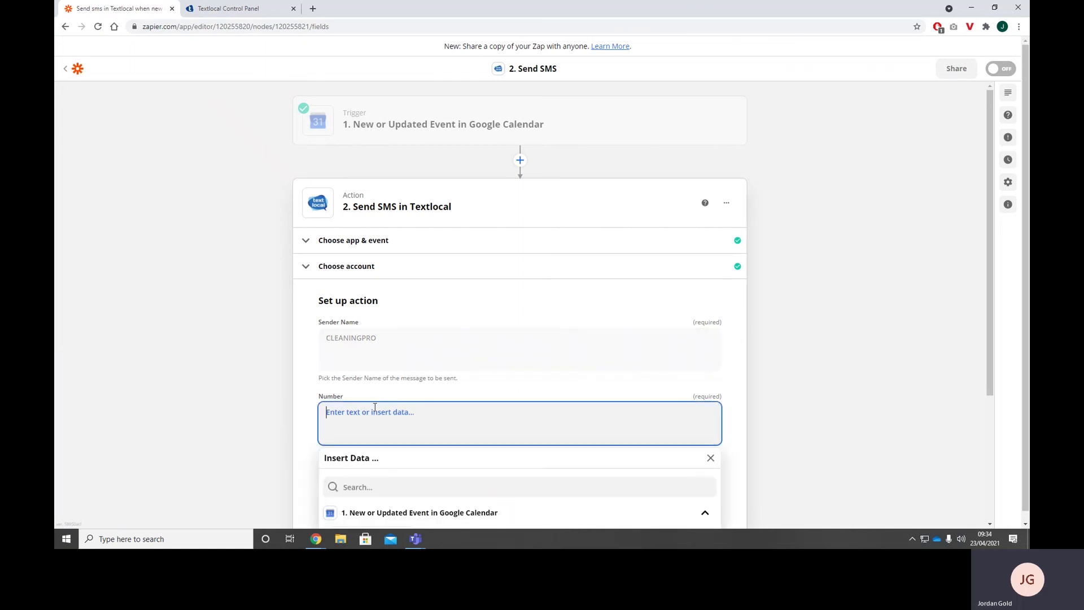
scroll(252, 397, down, 3)
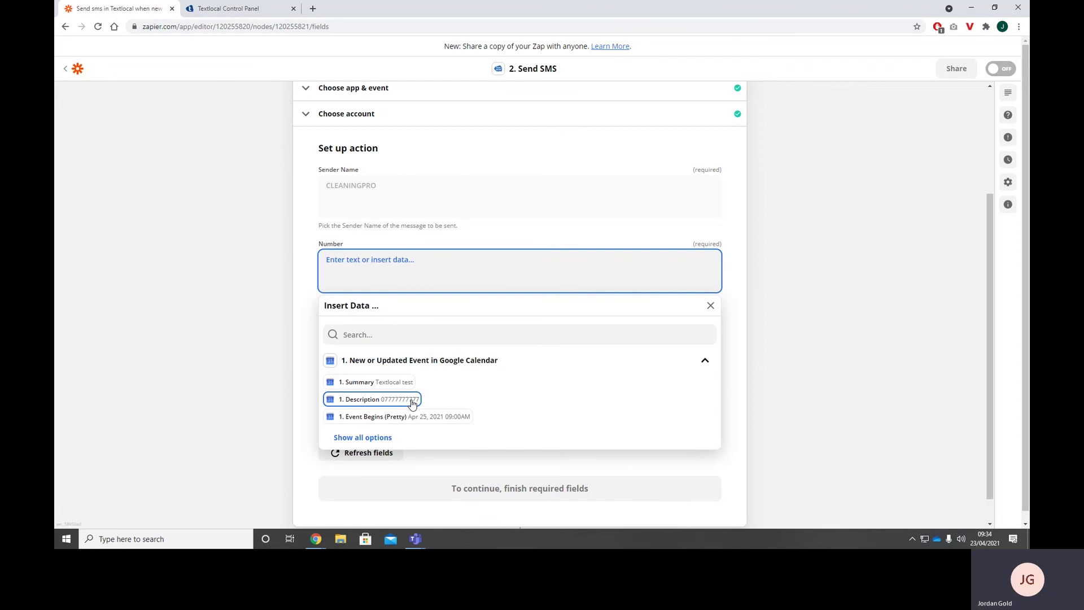
click(412, 402)
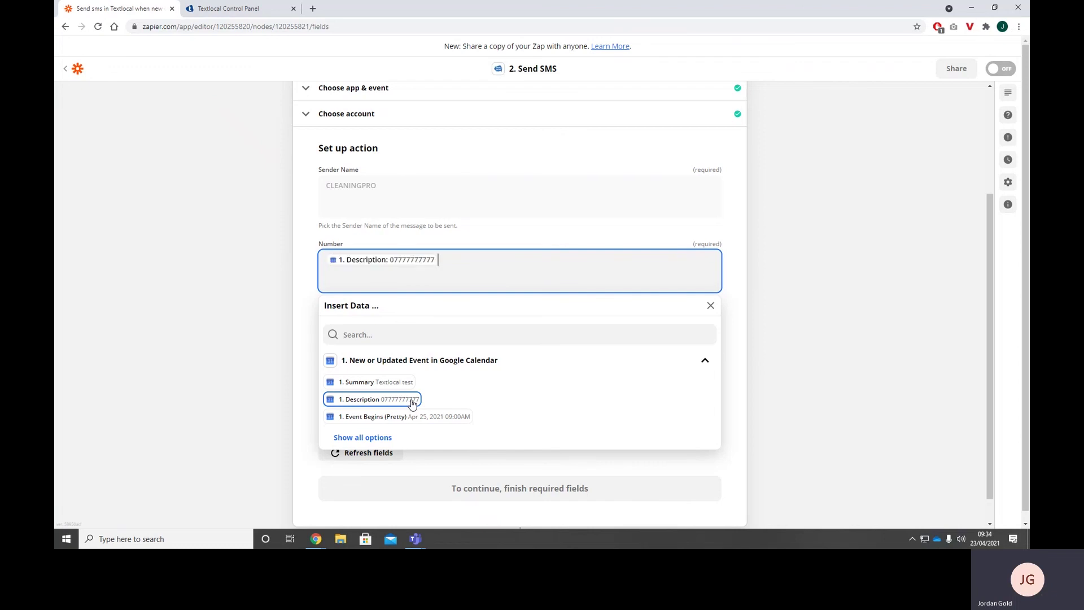
click(305, 264)
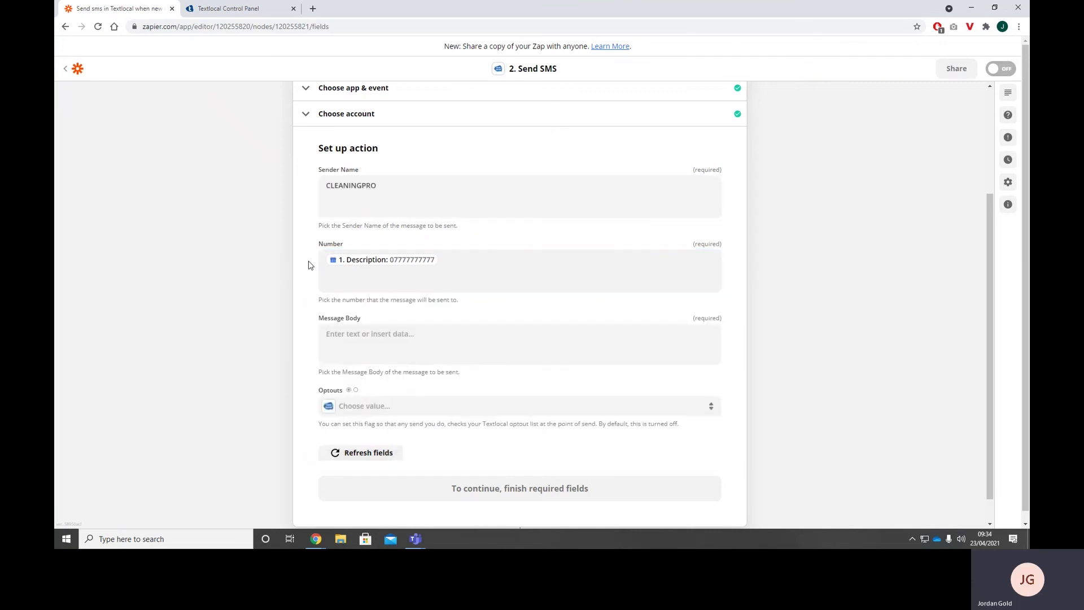
Step: Write 'Hello,' / 'Your appointment has been confirmed for' + Event Begins (Pretty) / 'Let me know if there are any issues'
click(411, 330)
text(Hello,)
key(Return)
text(Your appointment ha)
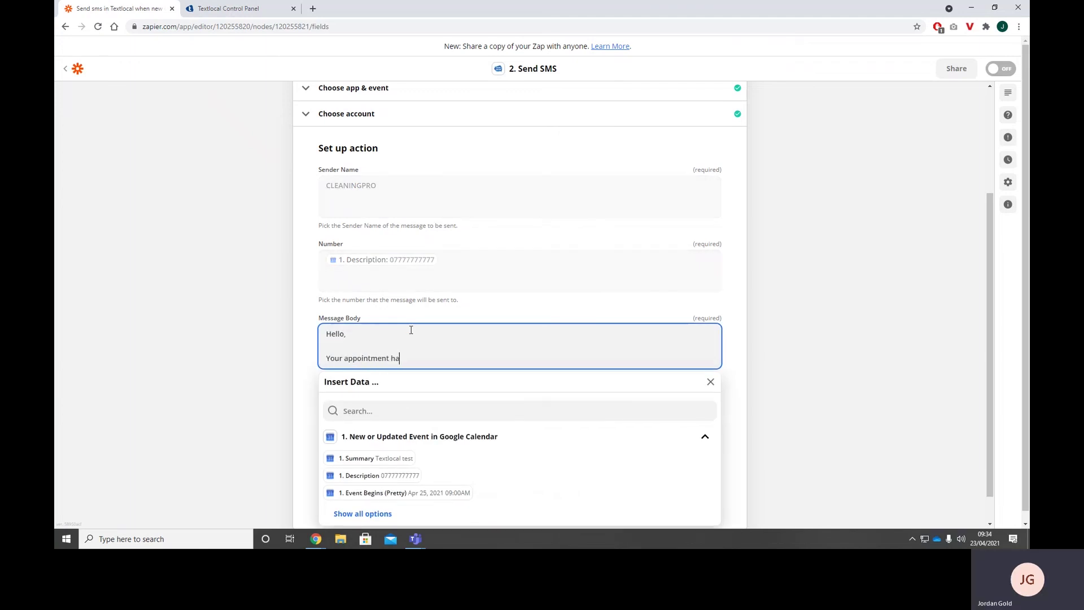
text(s been confirmed for)
scroll(362, 480, down, 1)
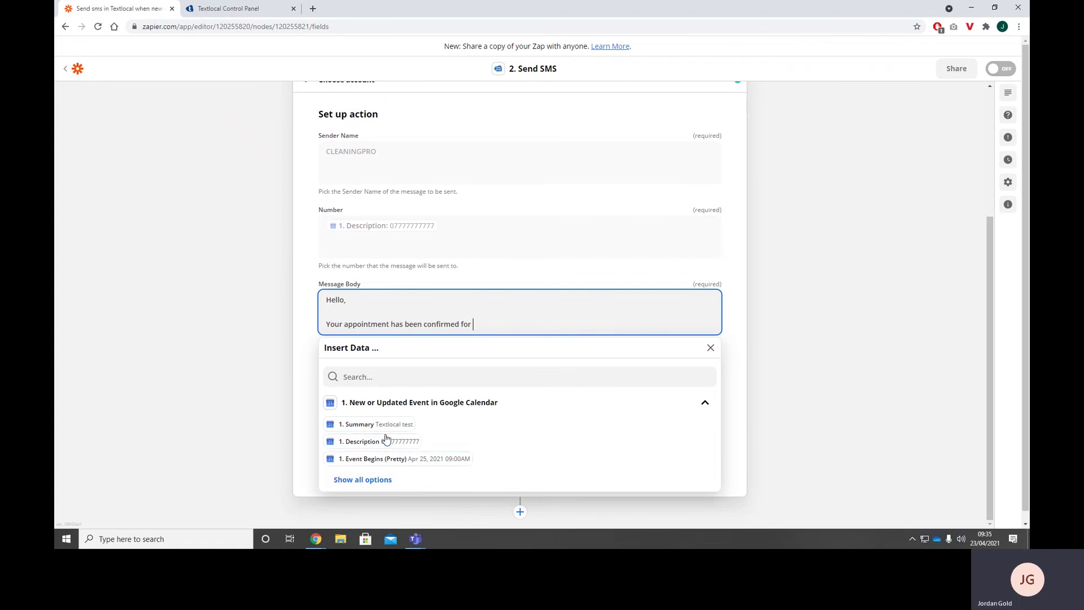
click(419, 463)
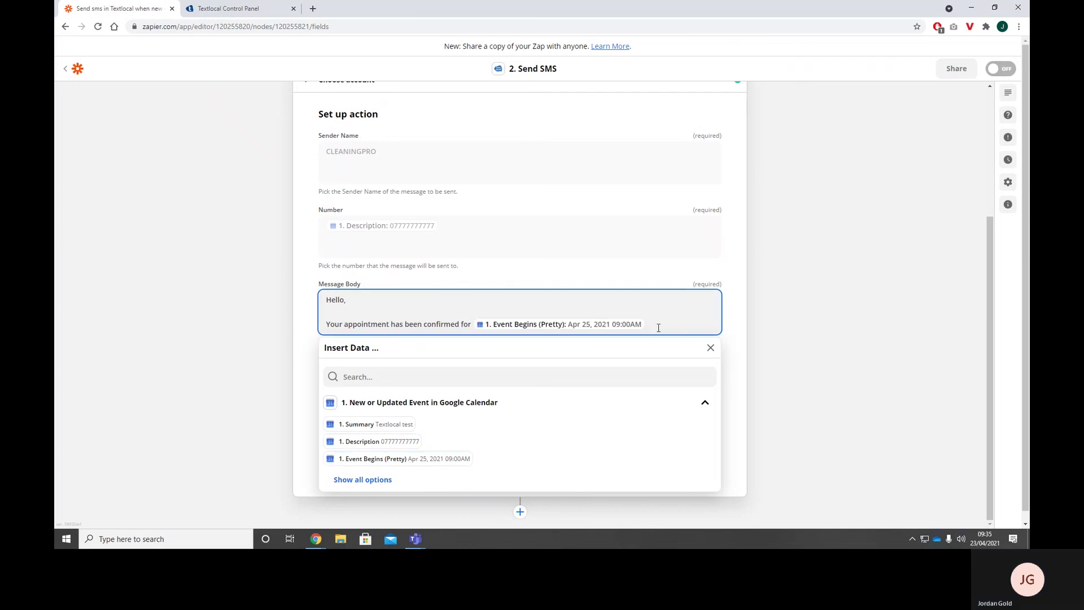
key(Return)
key(Return)
text(Let)
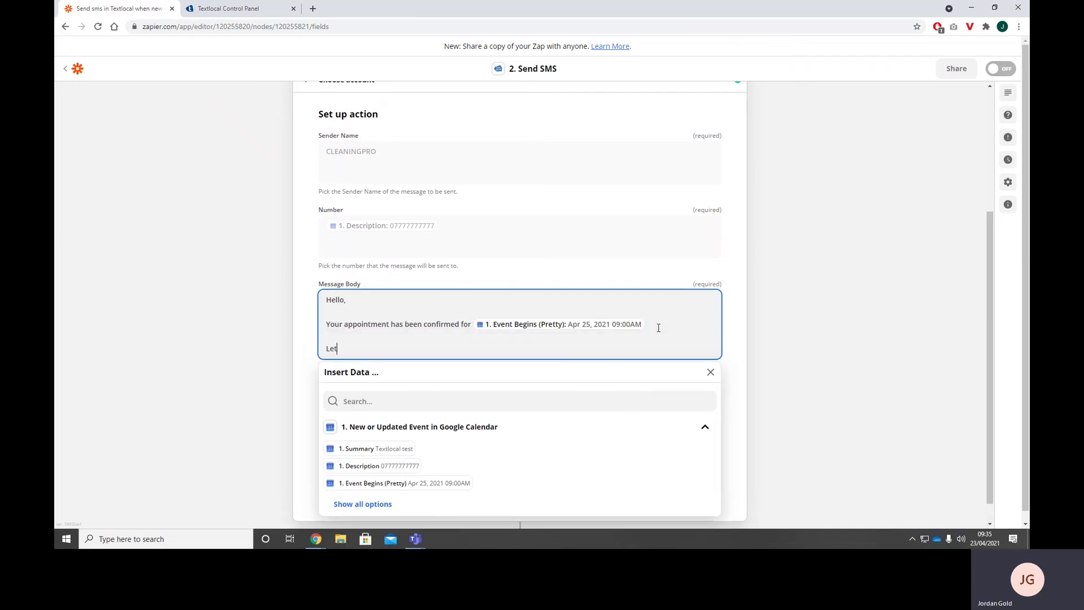
text( me know if there are any issues)
click(850, 341)
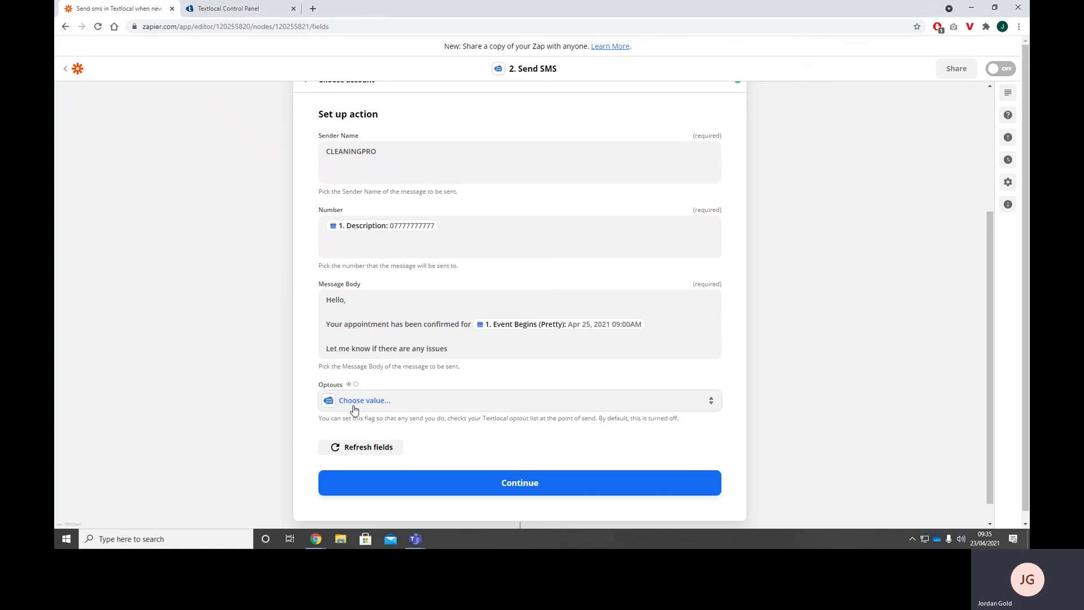
Step: Move to the test step and review the send_sms preview: sender CLEANINGPRO, recipient number and message body
click(522, 483)
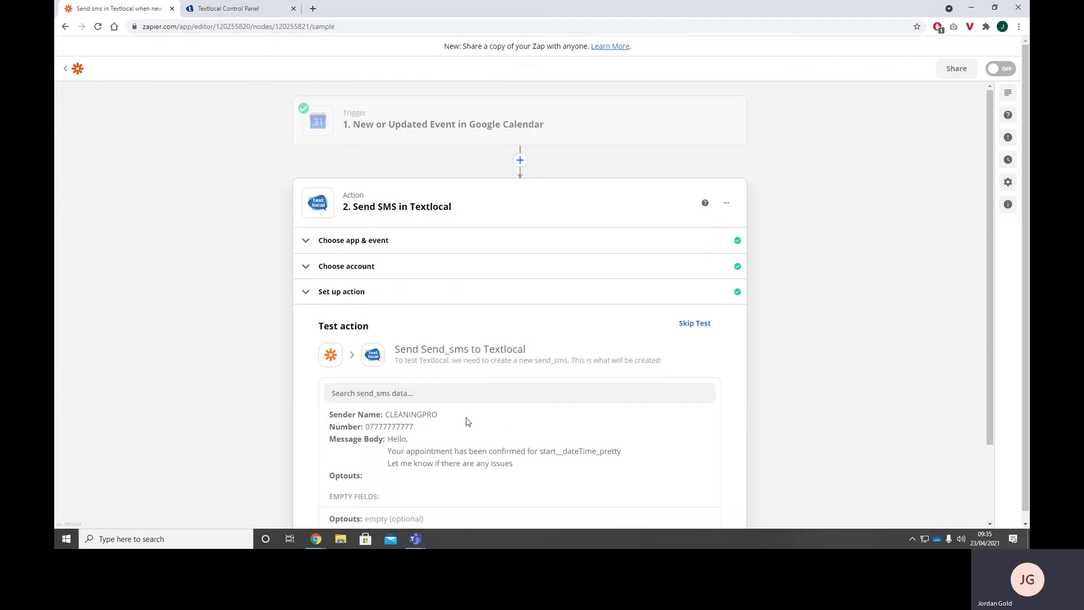
drag(517, 422, 476, 421)
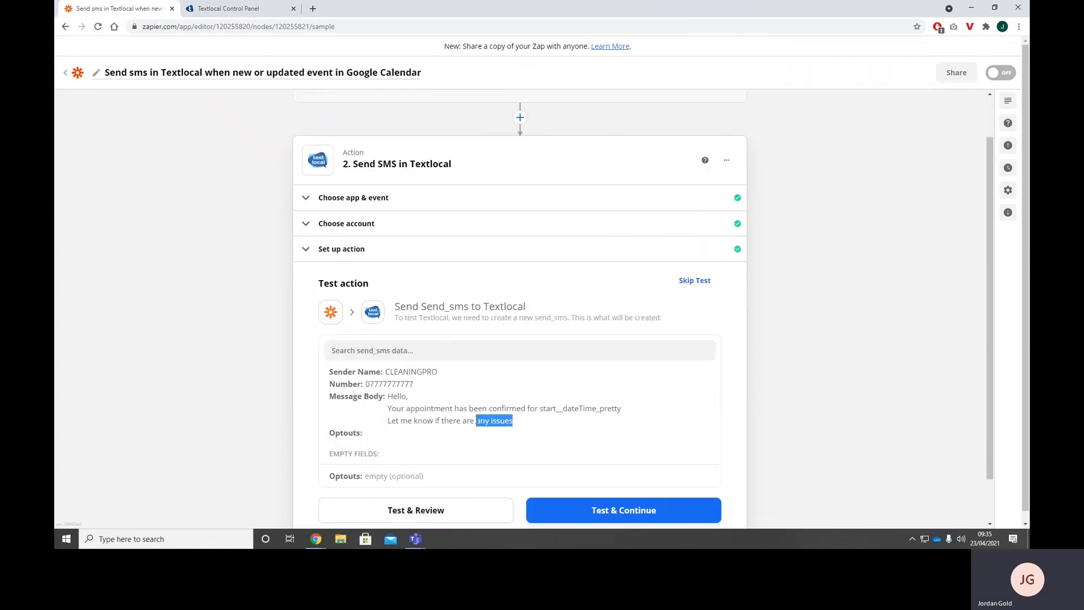
click(574, 408)
drag(539, 408, 631, 414)
click(631, 414)
scroll(624, 417, down, 1)
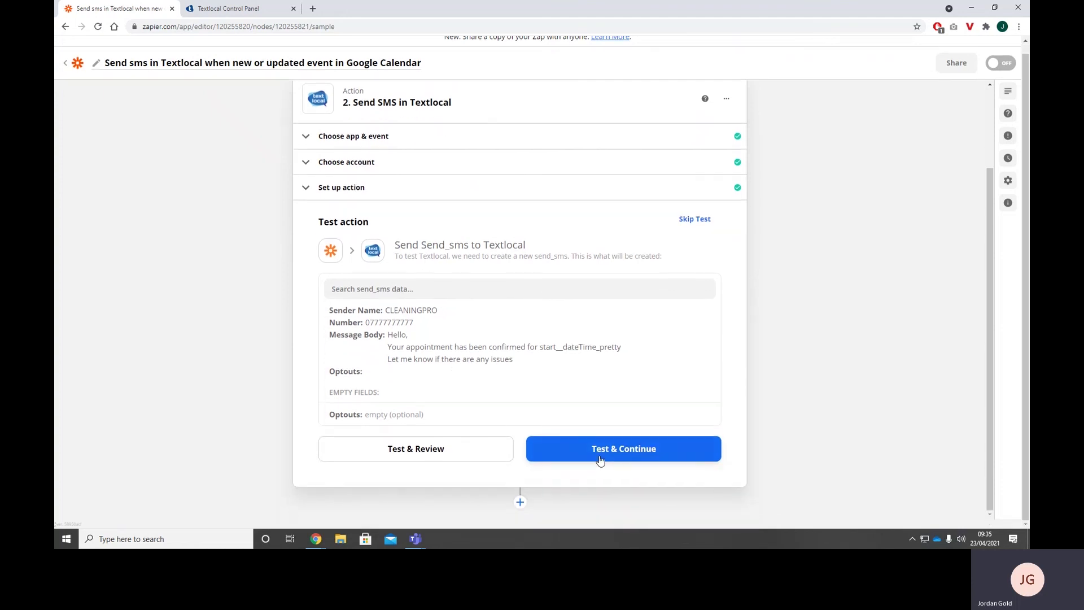
Step: Send the test SMS through Textlocal and confirm status success, cost 1 and balance 188.5
click(596, 458)
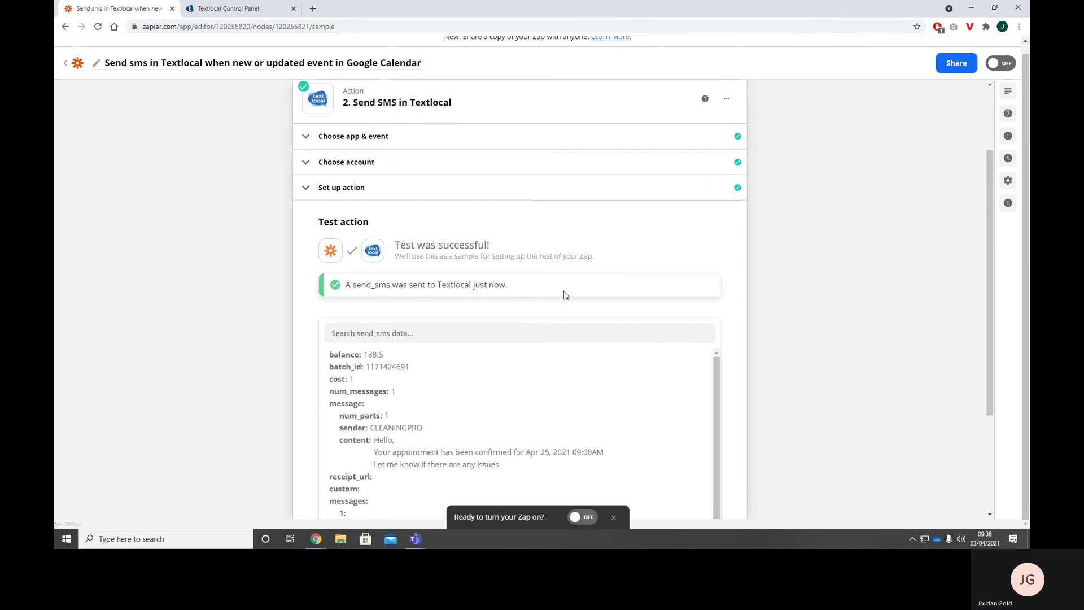
scroll(513, 322, down, 3)
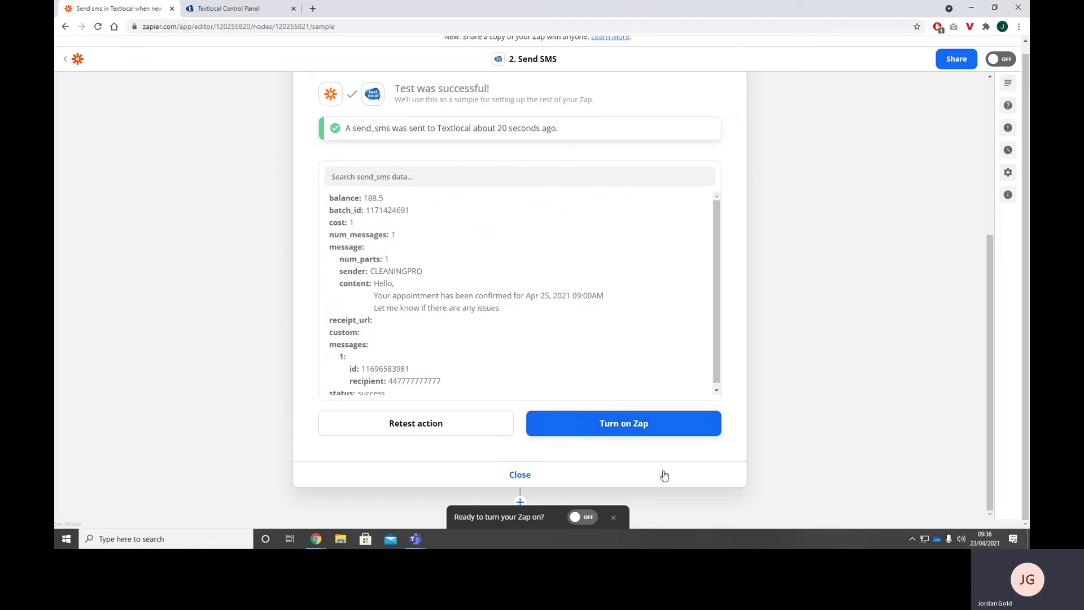
Step: Flip the OFF toggle in the 'Ready to turn your Zap on?' prompt to activate the Zap
click(596, 520)
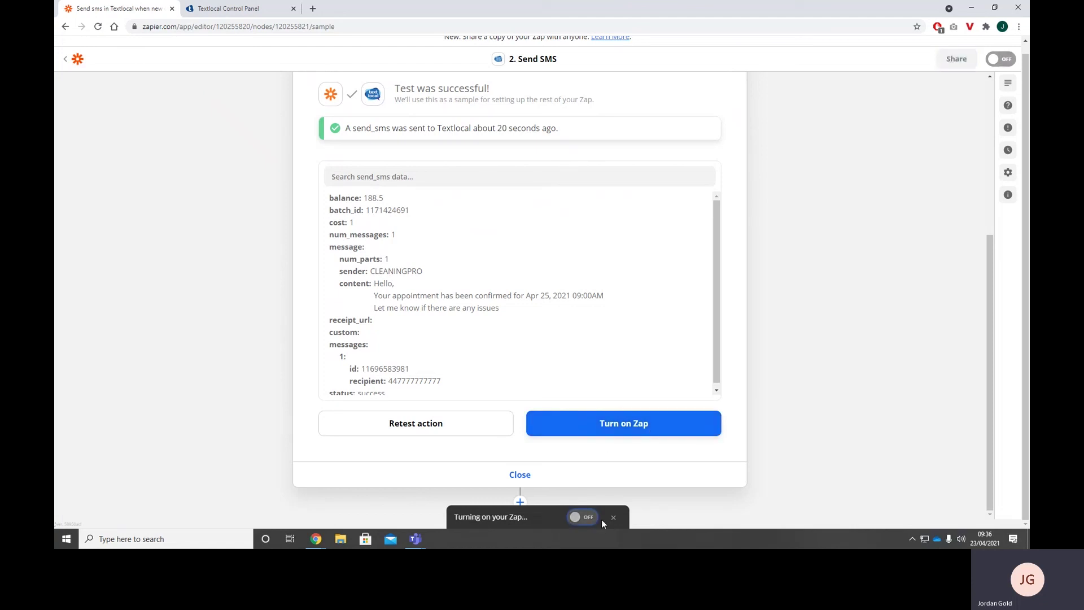